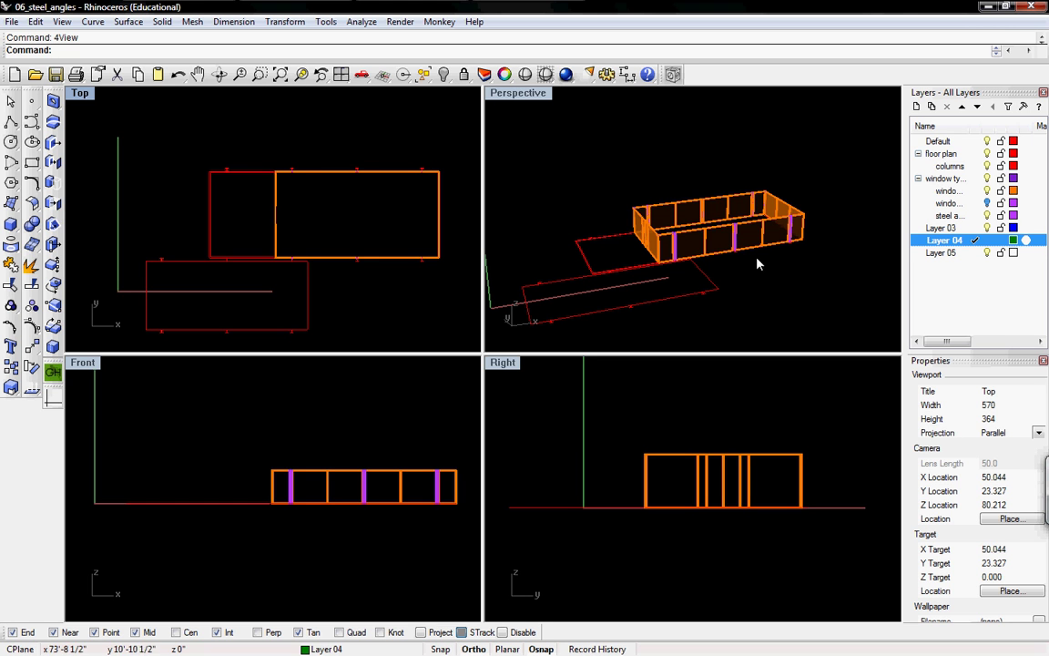
Rename Layer 03 as "floor".
left_click(196, 264)
left_click(182, 238)
double_click(939, 229)
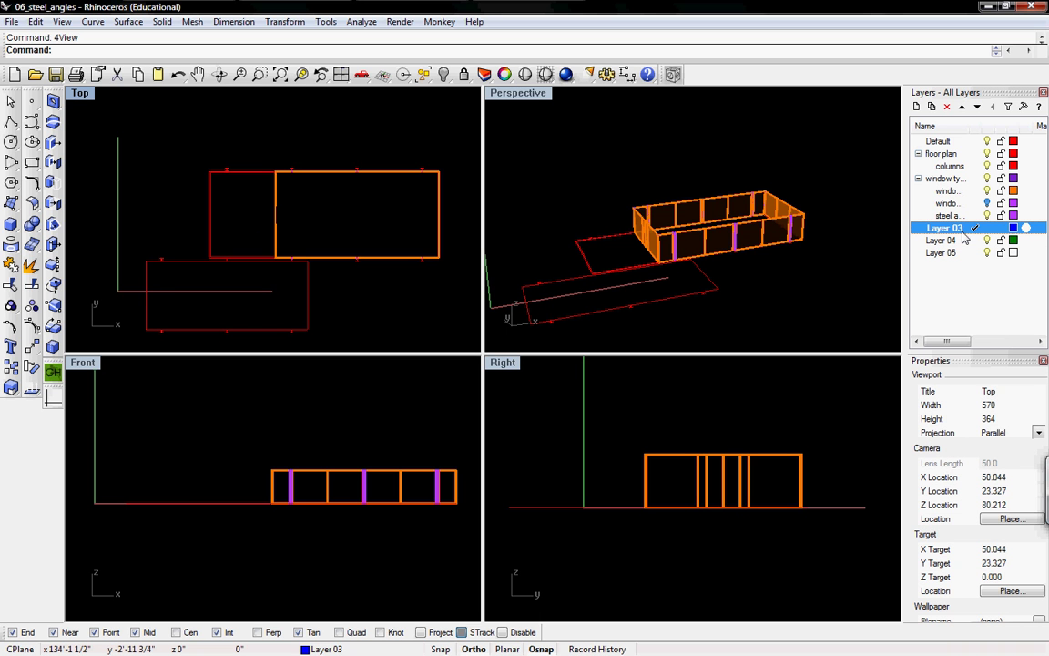
left_click(960, 229)
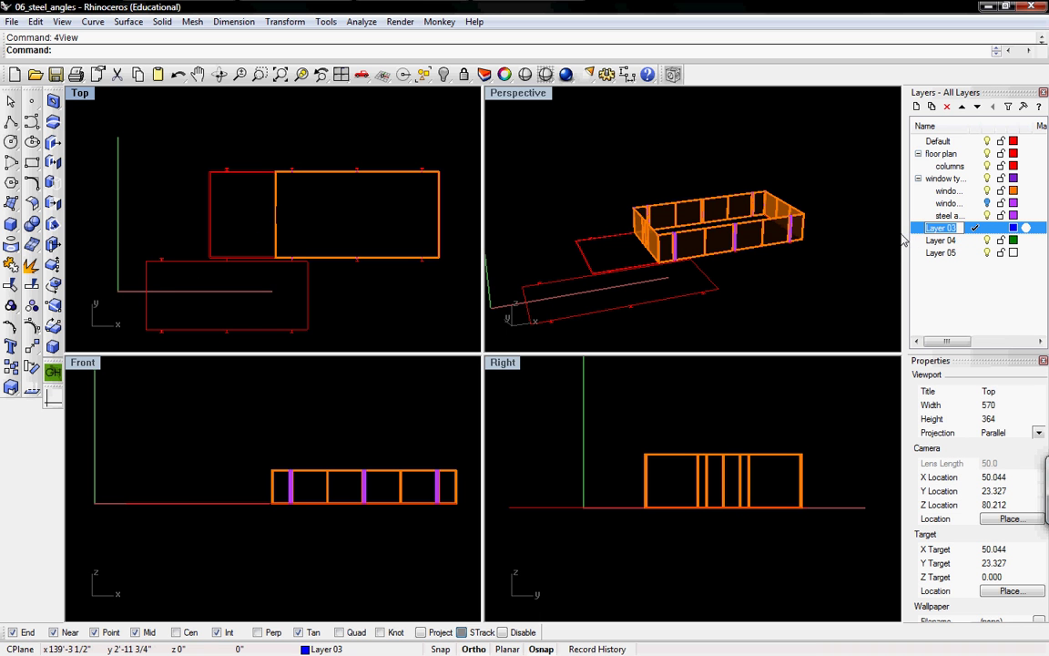
type("floor")
key("Tab")
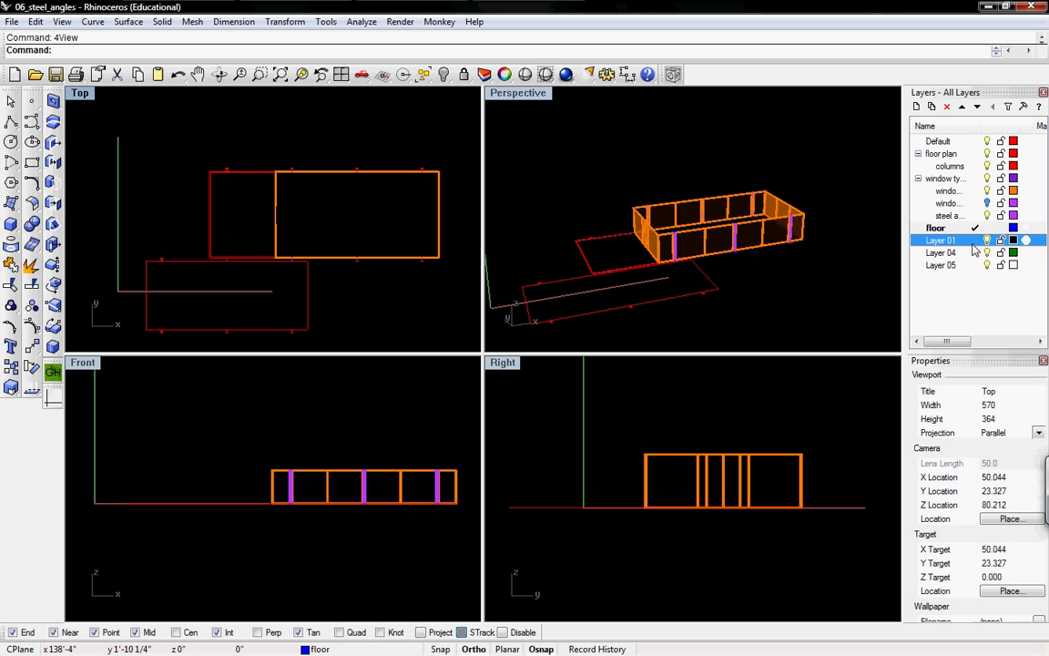
Delete the extra Layer 01 and rename Layer 04 as "roof", keeping it as the current layer.
left_click(975, 240)
left_click(947, 107)
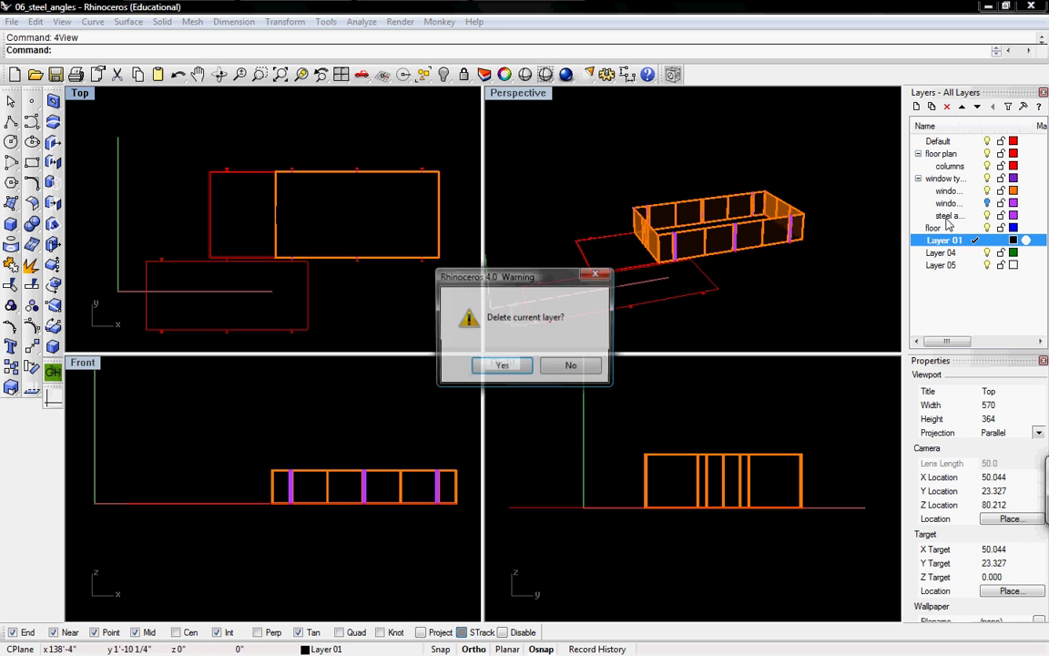
left_click(501, 365)
left_click(944, 241)
type("roof")
key("Return")
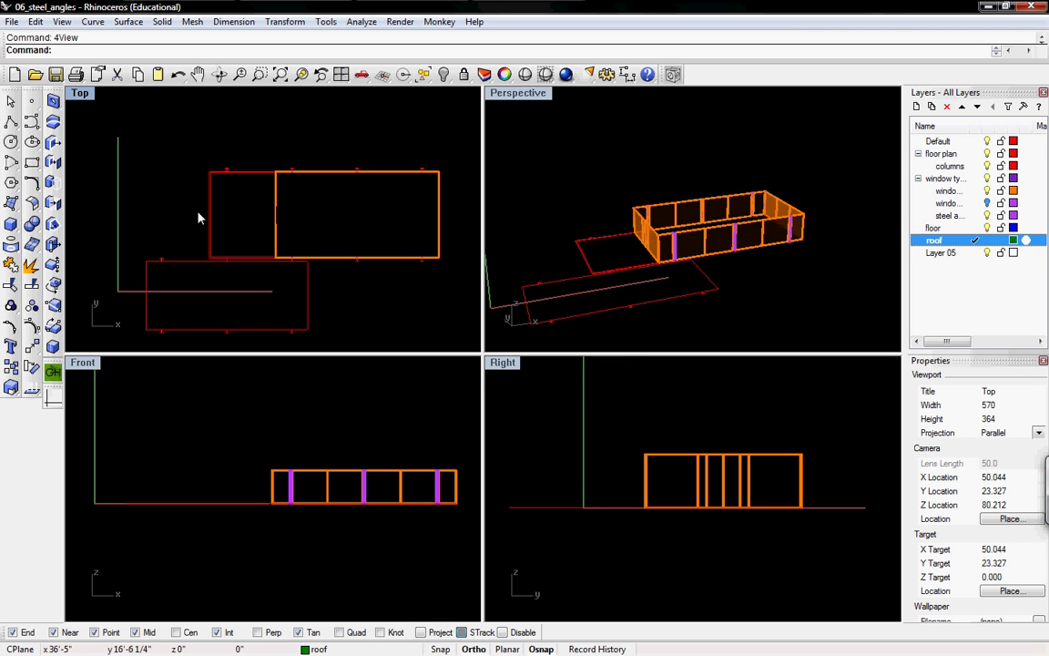
Offset the outer floor plan outline of the windowed building outward by 3" on the roof layer.
scroll(183, 235, "up", 5)
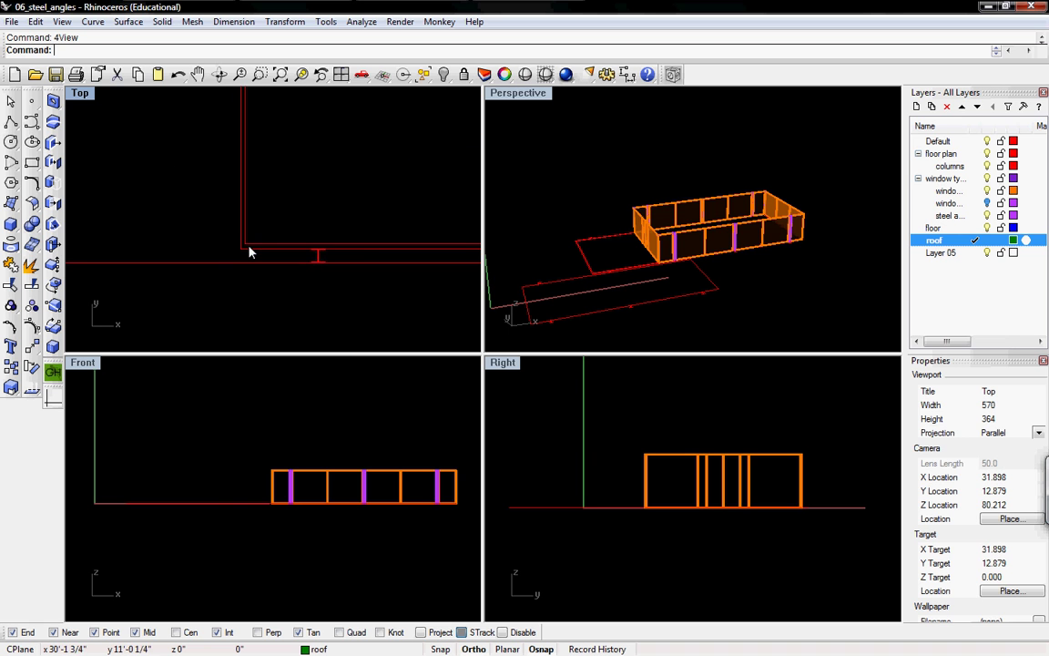
left_click(244, 249)
left_click(239, 250)
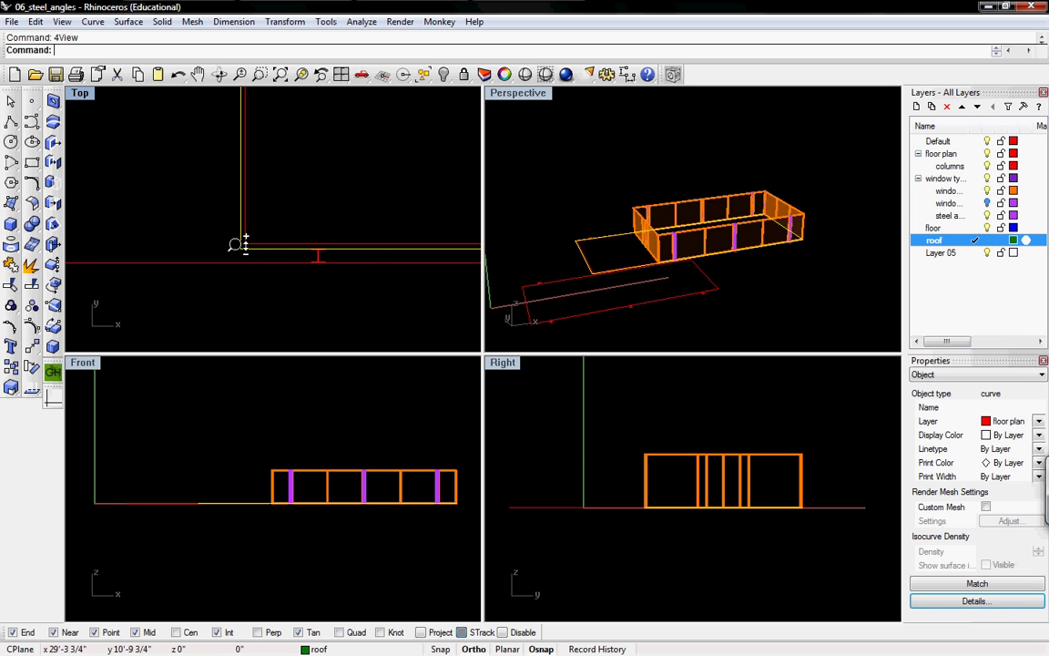
scroll(235, 241, "up", 3)
type("offset")
key("Return")
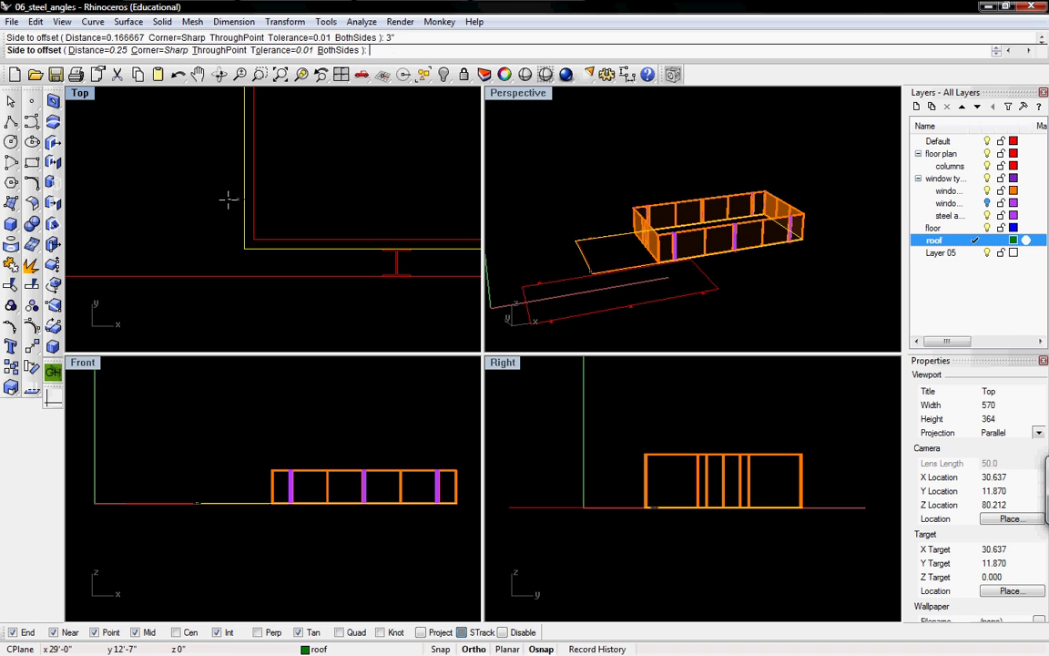
left_click(227, 188)
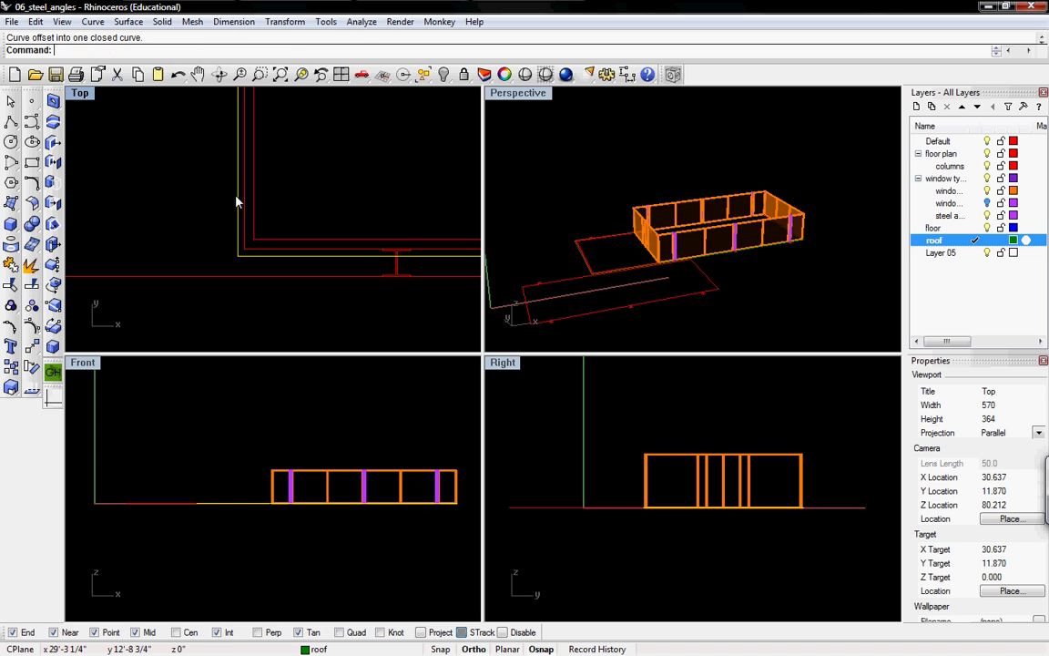
Change the roof layer's colour to White.
left_click(238, 201)
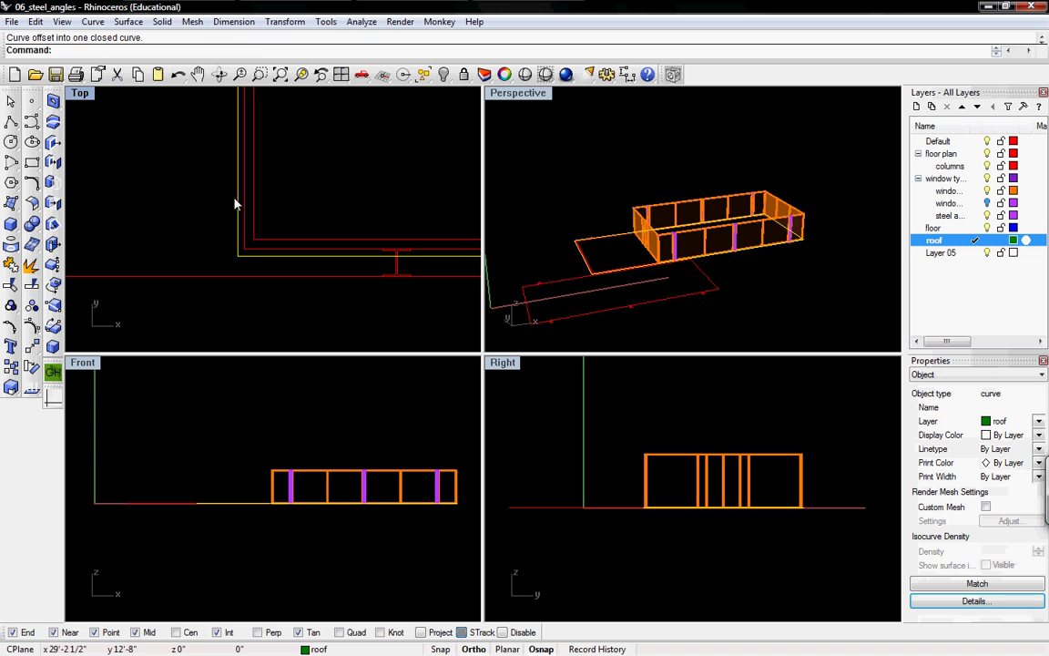
left_click(1013, 241)
left_click(407, 209)
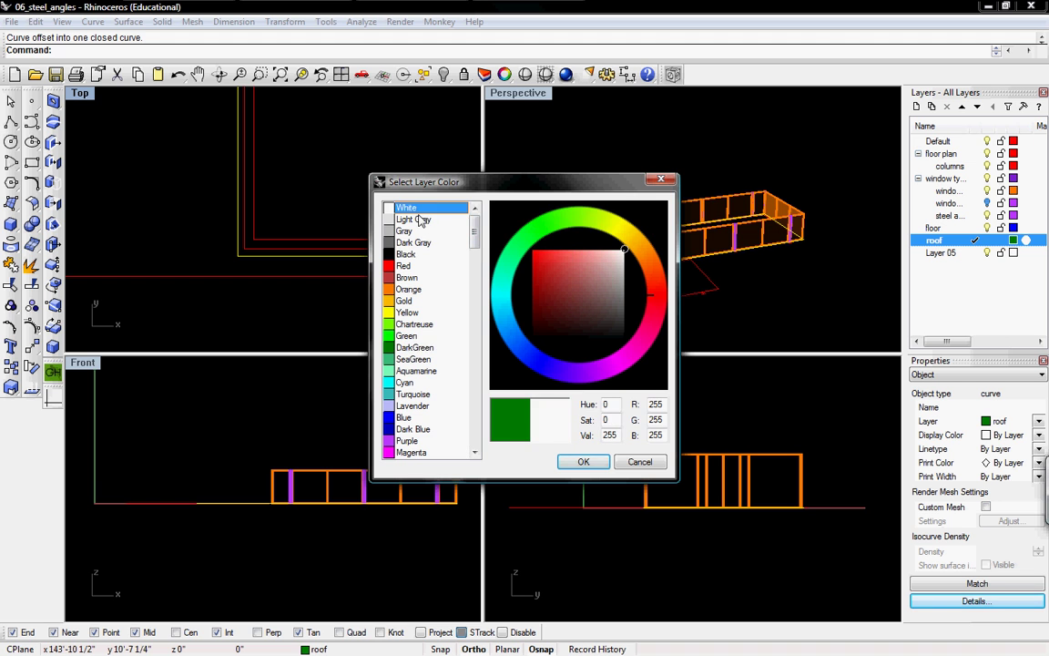
left_click(583, 462)
Offset the new roof outline outward by .25" in a maximized Top view.
double_click(84, 94)
left_click(364, 389)
left_click(411, 418)
type("Offset")
key("Return")
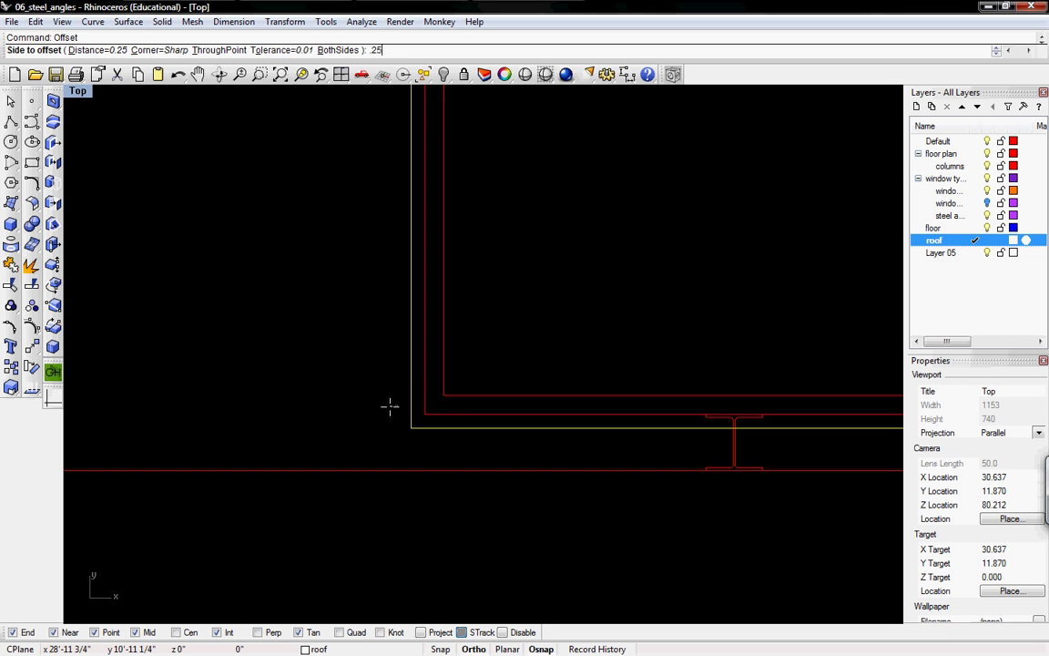
type(".25\"")
key("Return")
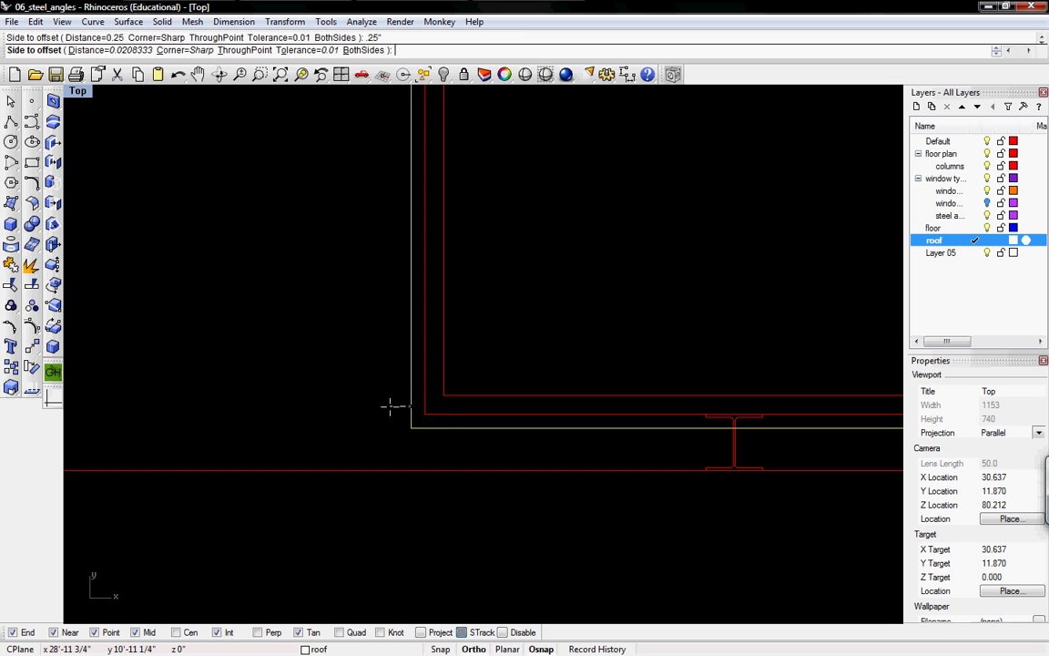
left_click(390, 407)
key("Escape")
Extrude the outer floor plan outline 15" into a capped solid on the roof layer.
right_click_drag(460, 407, 368, 421)
scroll(328, 428, "up", 2)
left_click(337, 423)
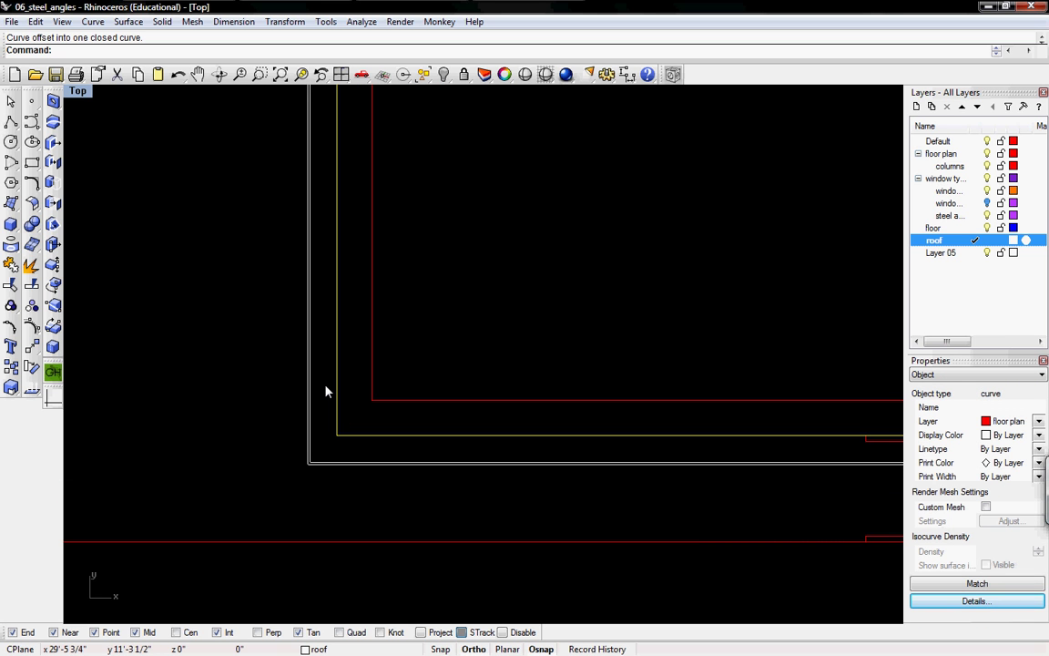
type("extr")
key("Return")
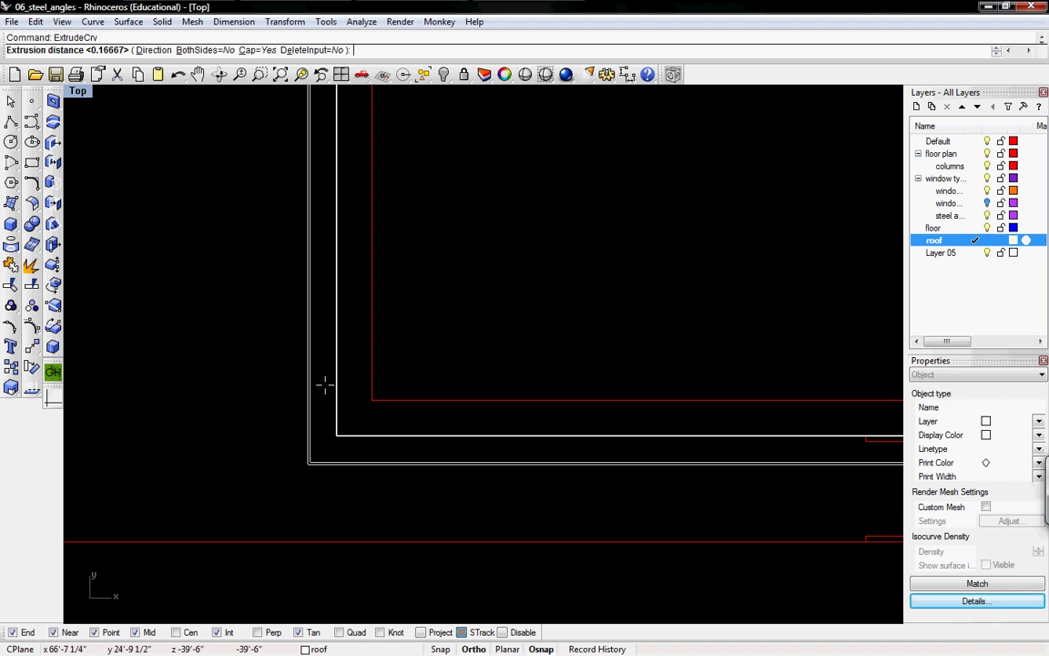
type("15")
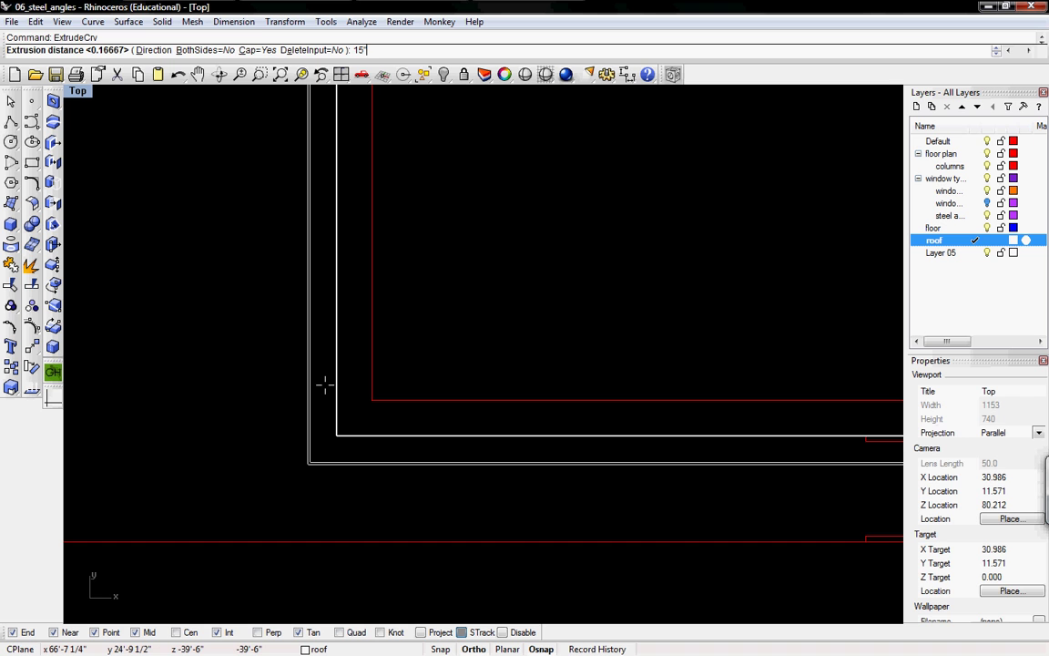
key("Return")
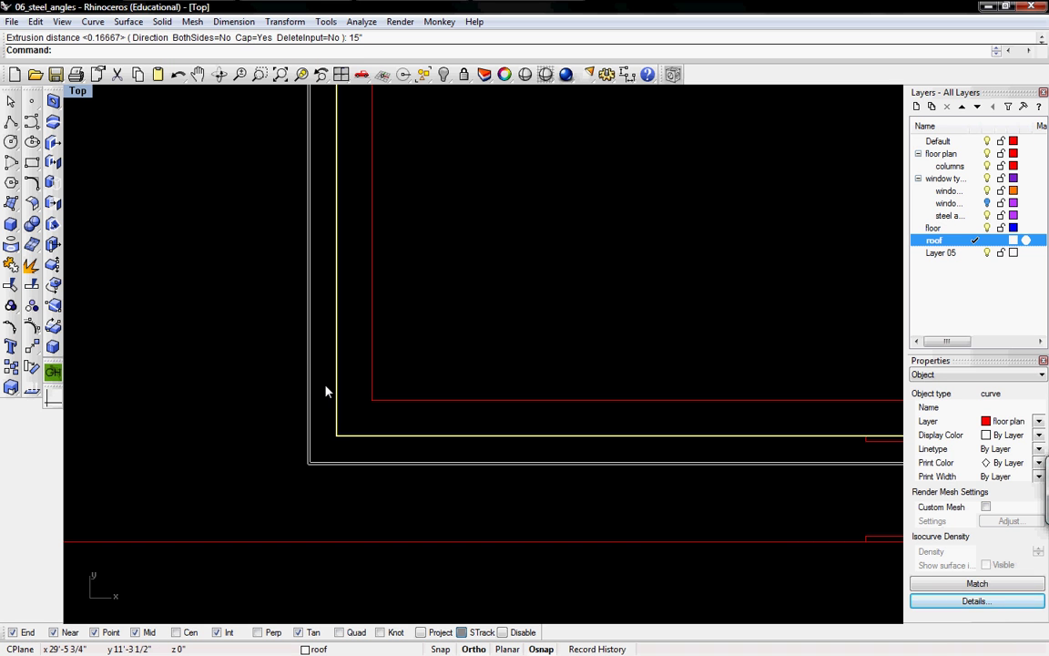
key("Escape")
Extrude the inner of the two closely spaced roof outlines 4" into a capped solid.
left_click(311, 371)
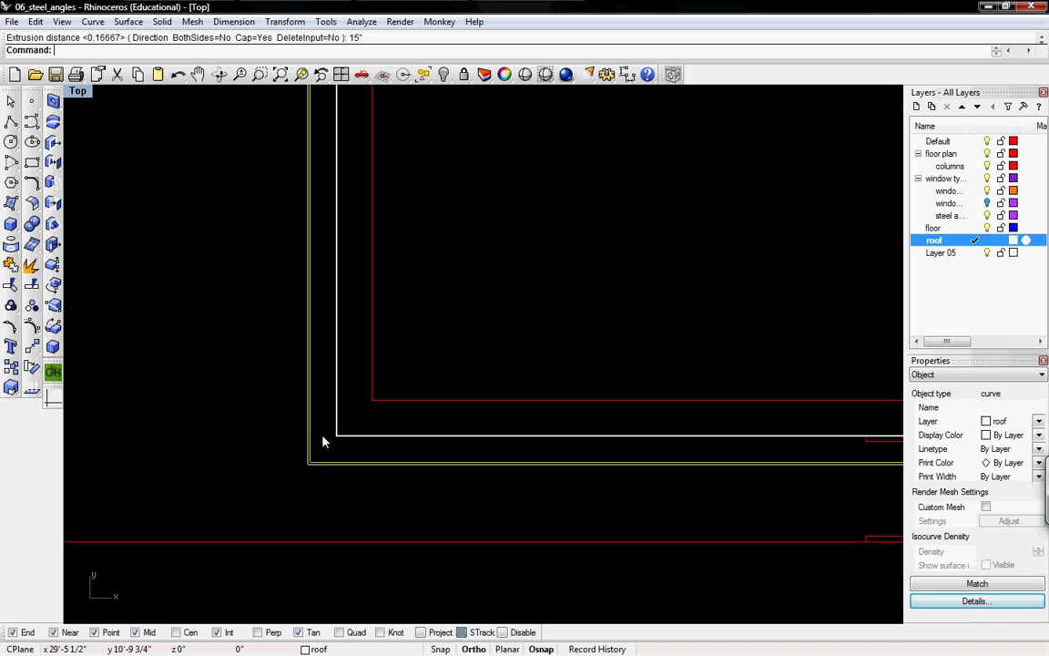
type("ExtrudeCrv")
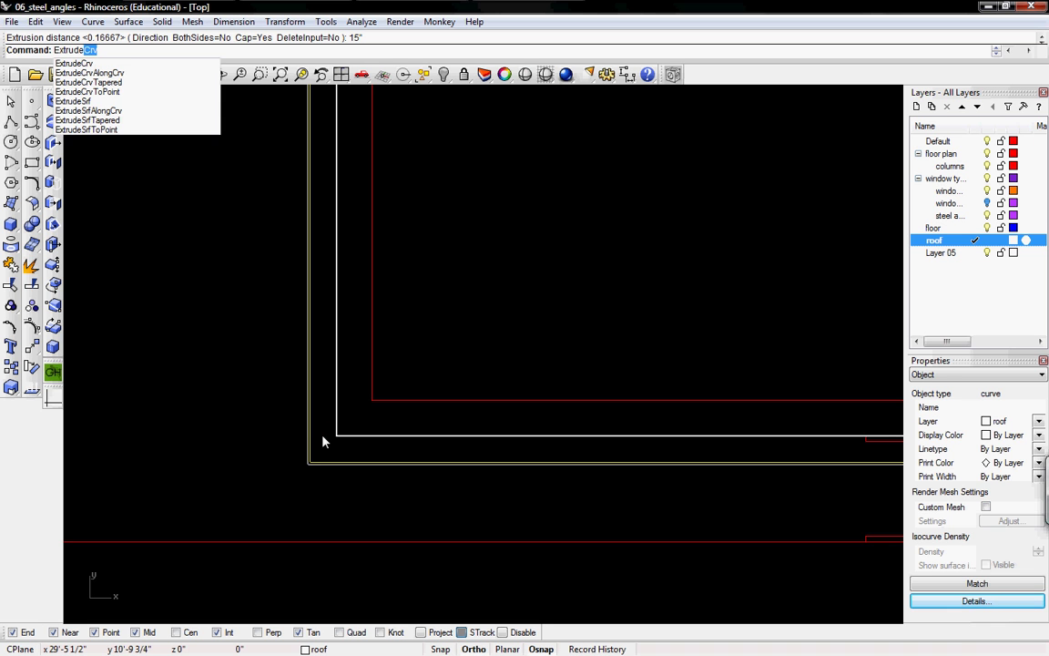
key("Return")
type("4")
key("Return")
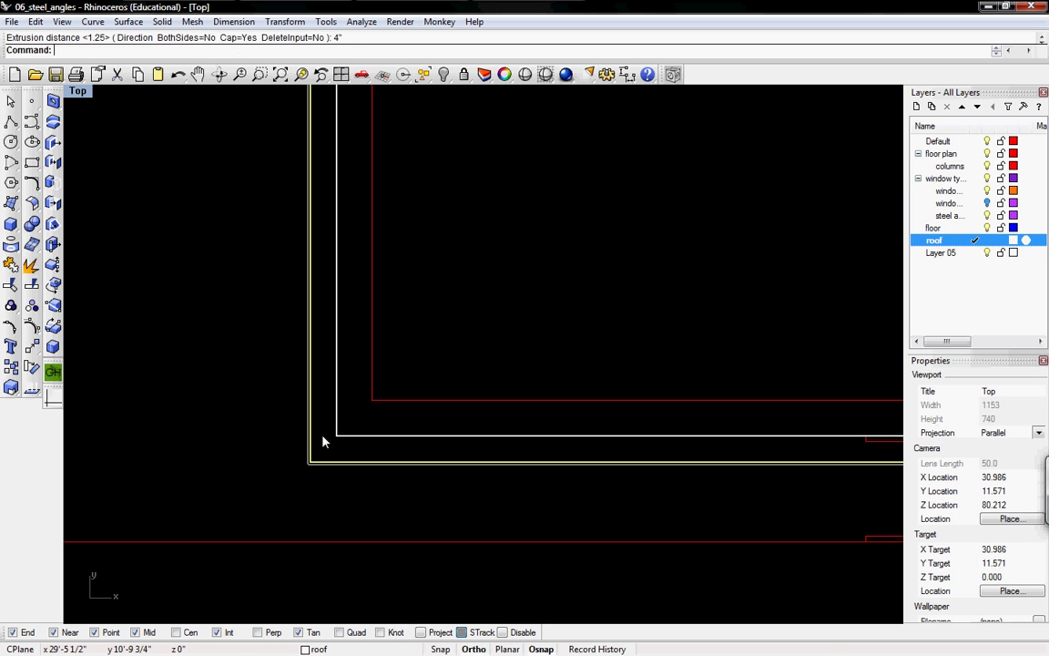
Offset the outermost roof outline inward by 1.5".
left_click(277, 439)
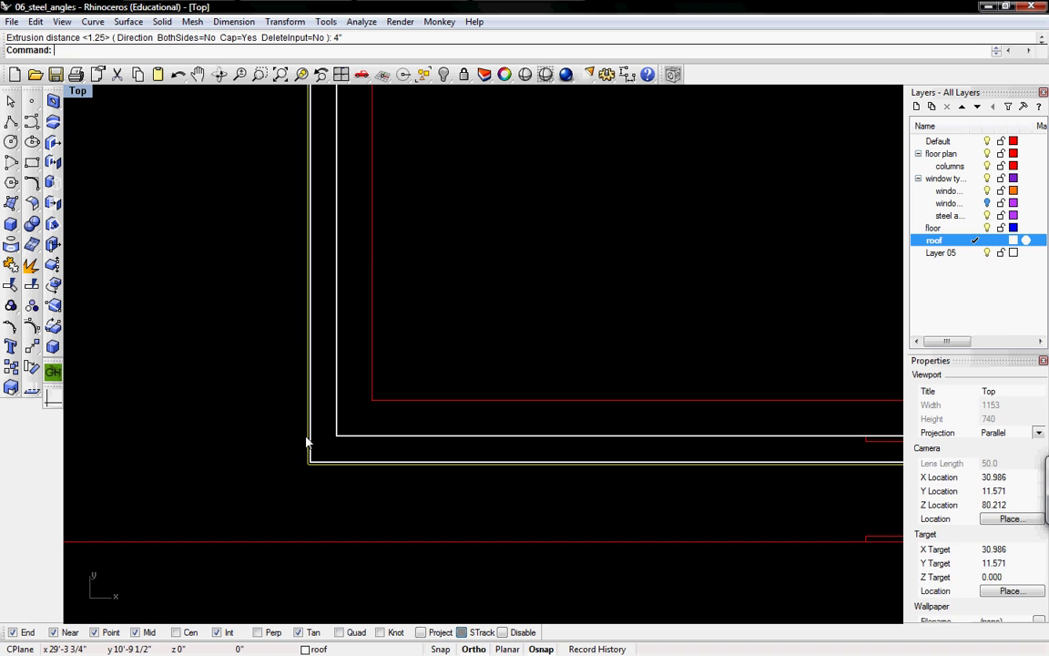
left_click(308, 444)
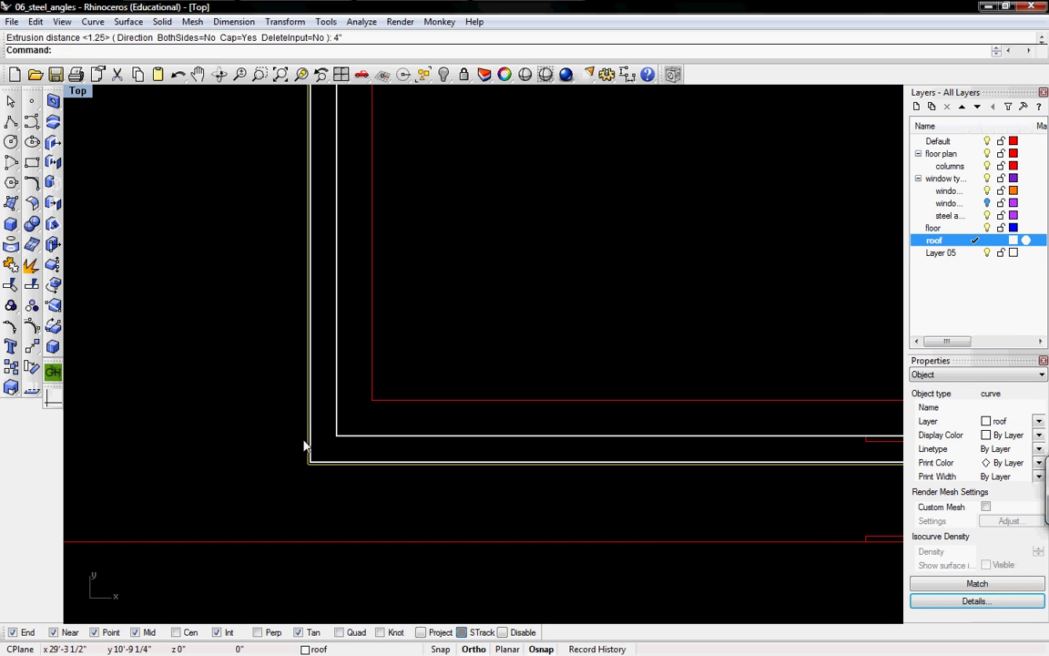
scroll(314, 446, "up", 2)
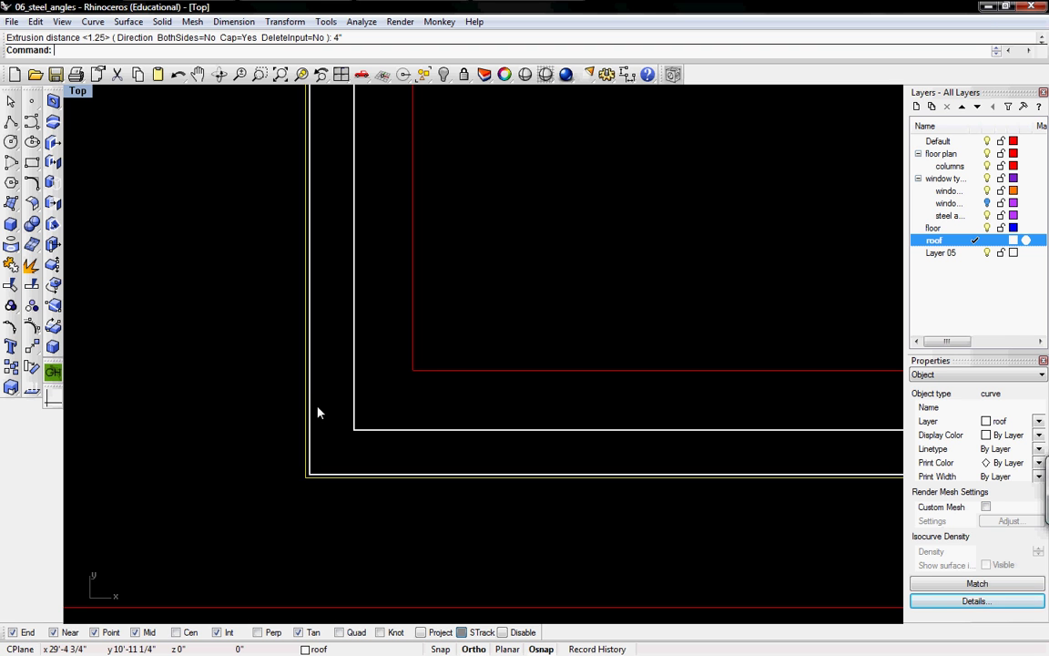
key("Return")
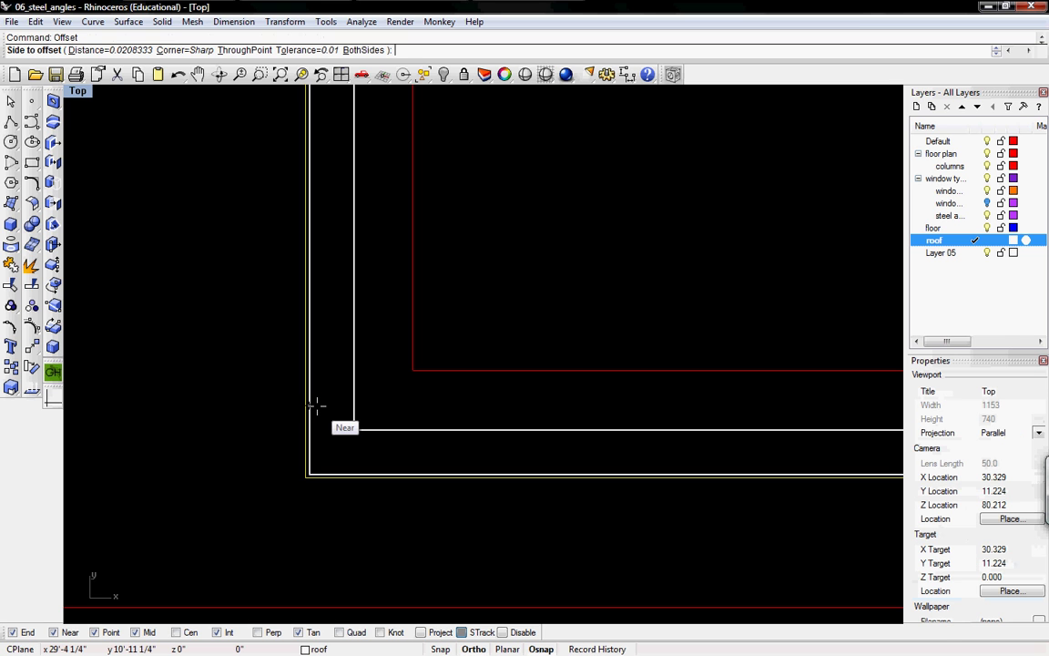
type("1.5\"")
key("Return")
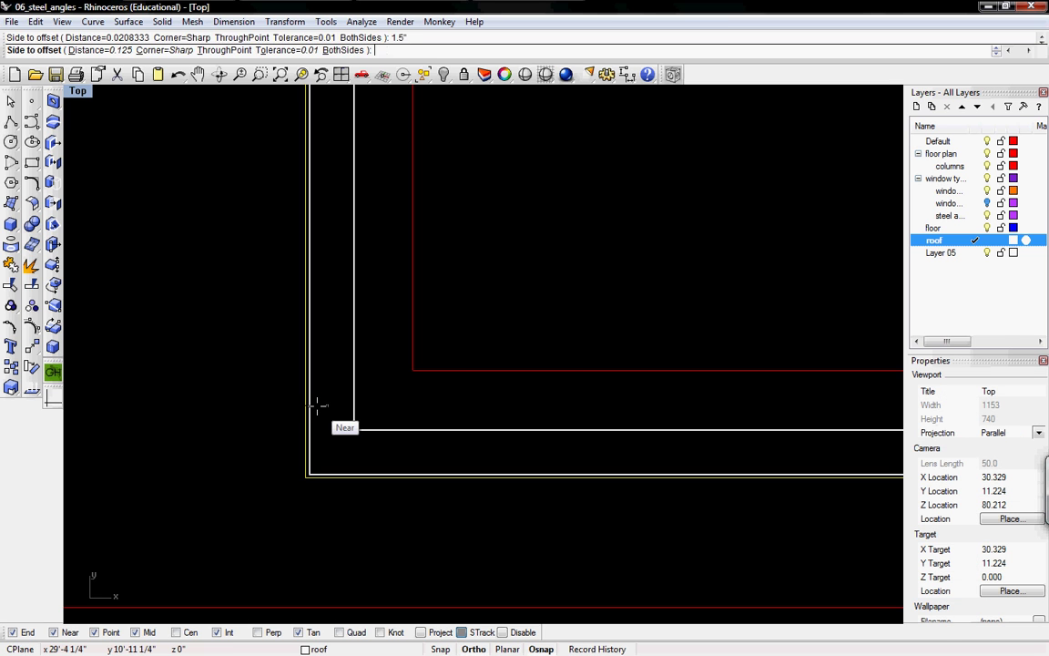
left_click(317, 405)
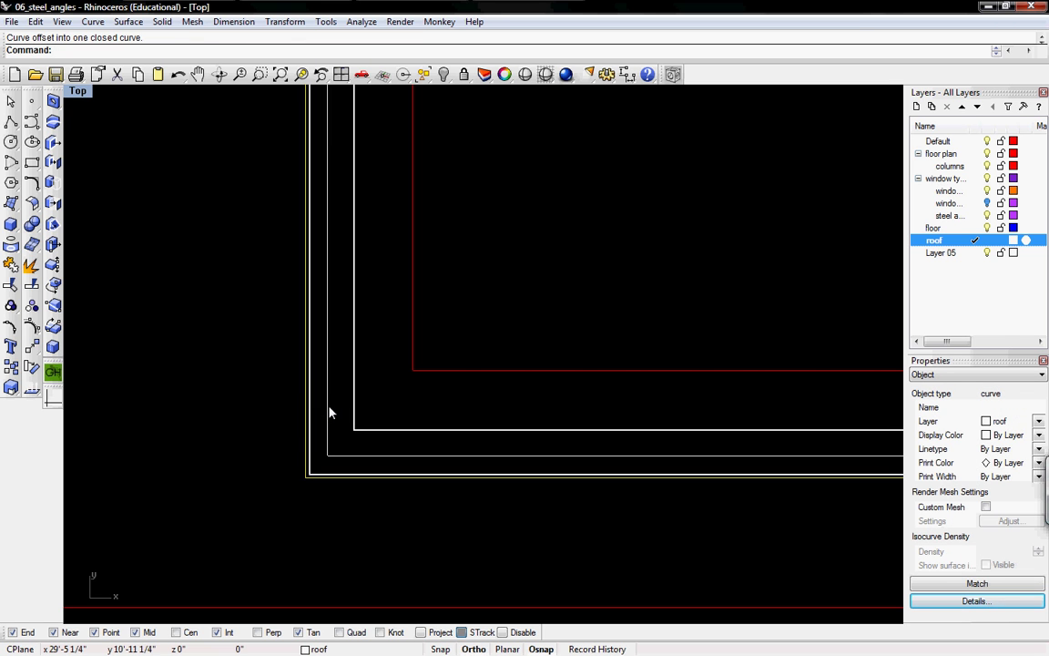
Extrude the outermost roof outline together with its 1.5" inner offset by 1.5" to form the edge band.
left_click(328, 415, "shift")
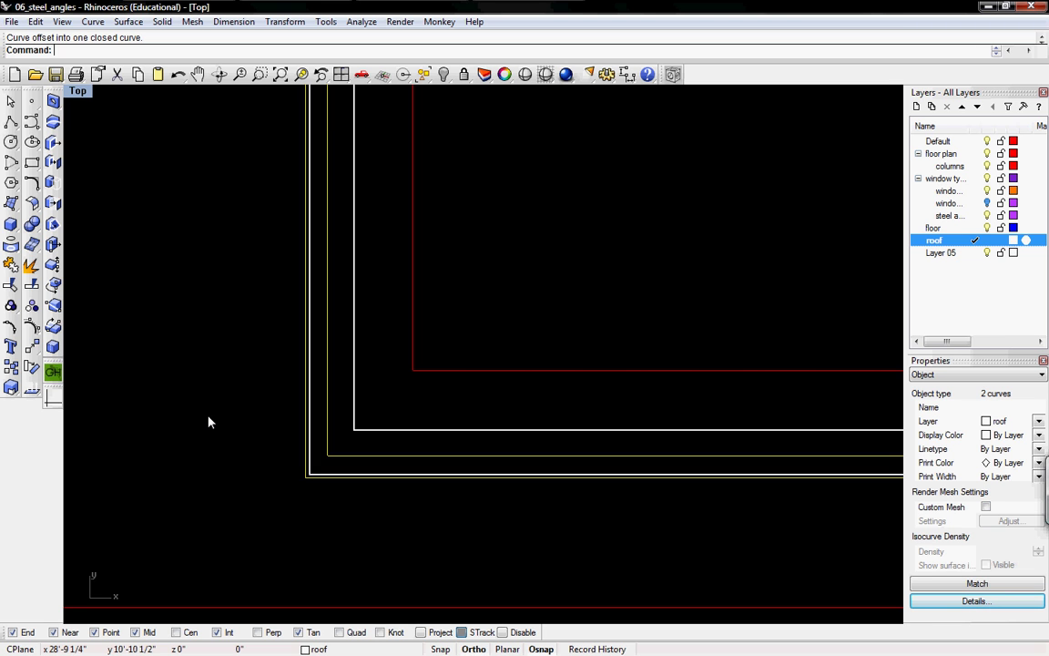
type("extru")
key("Return")
type("1.5")
key("Return")
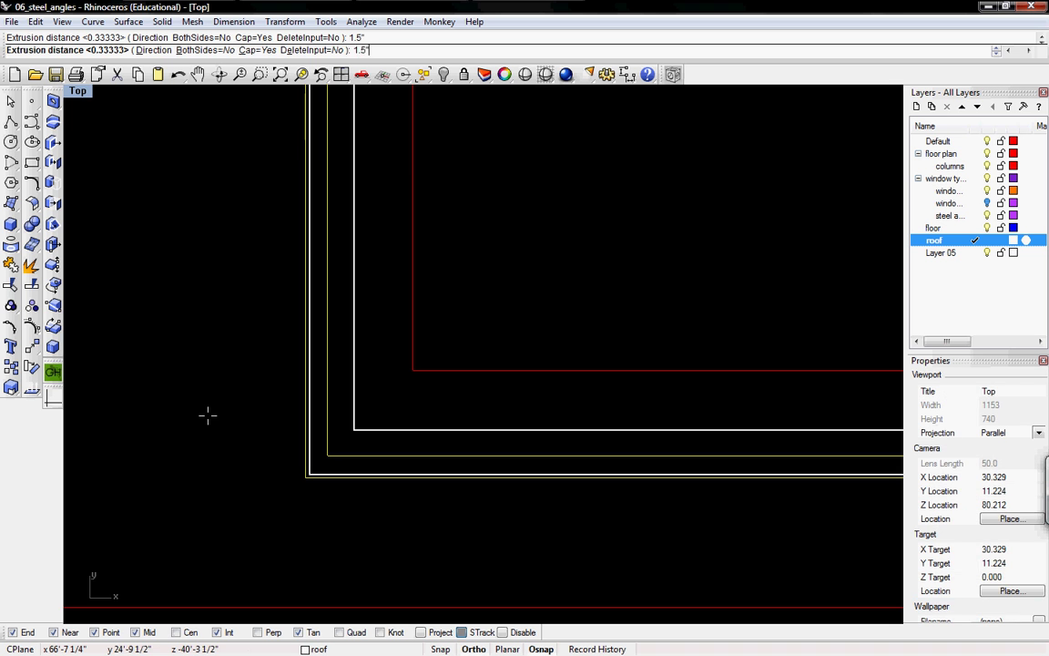
Move the 4" roof slab vertically so its base sits on the top of the 15" roof solid.
key("ctrl+F2")
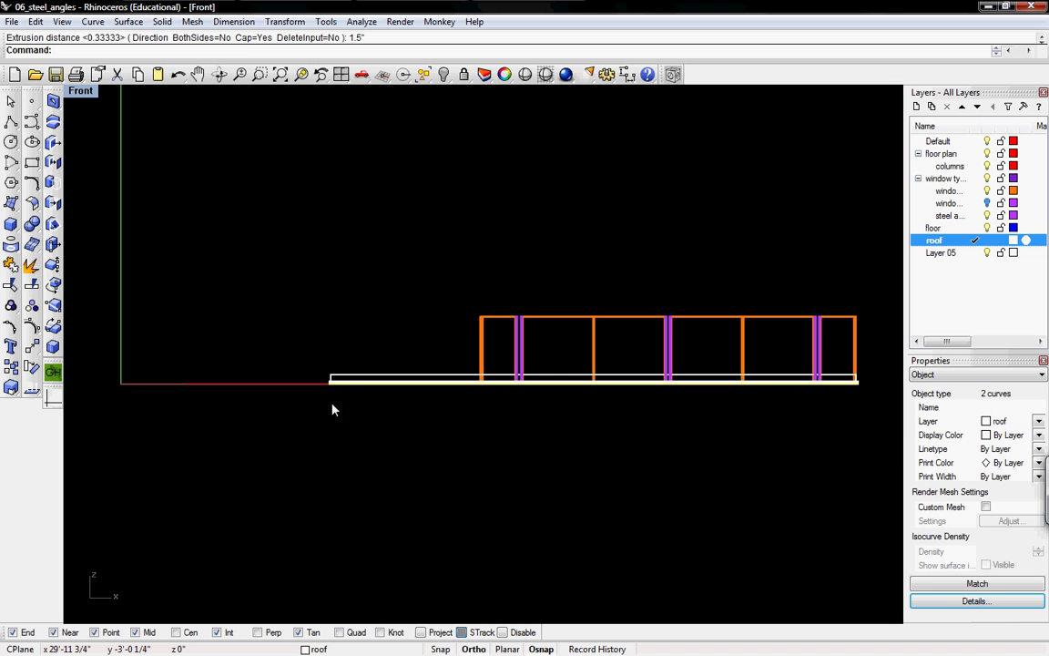
key("ctrl+F3")
key("ctrl+F4")
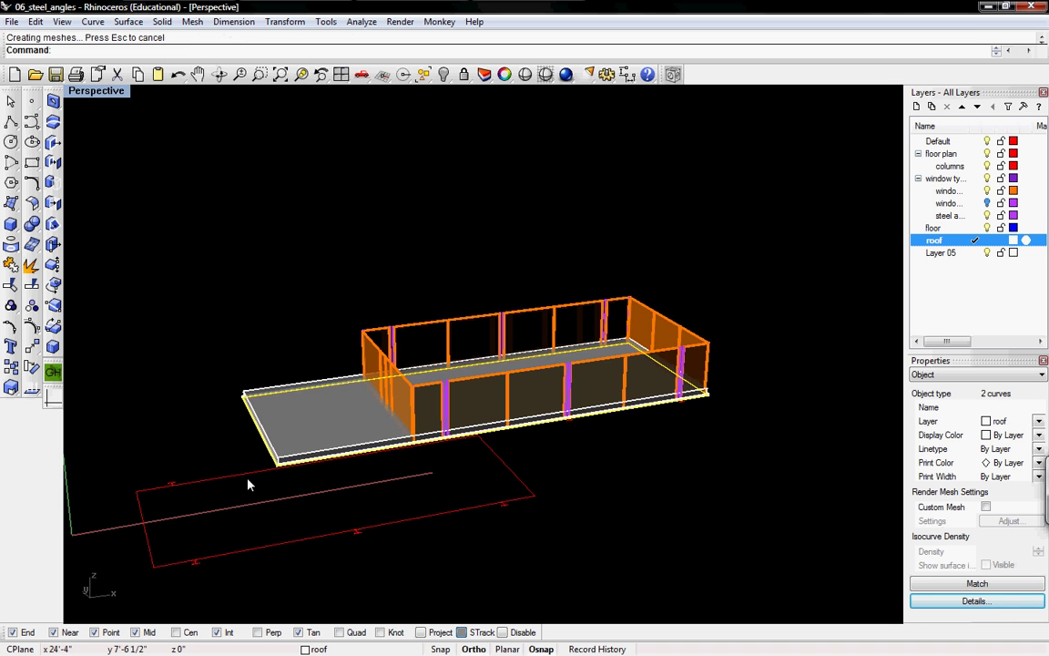
scroll(253, 434, "up", 5)
scroll(288, 394, "up", 3)
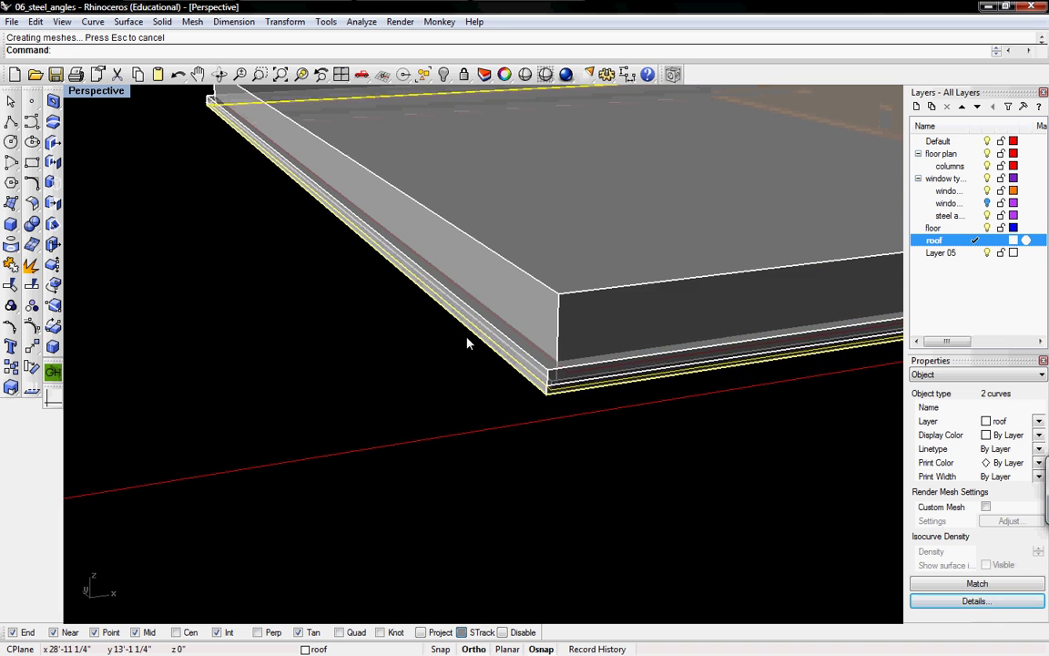
scroll(473, 395, "up", 2)
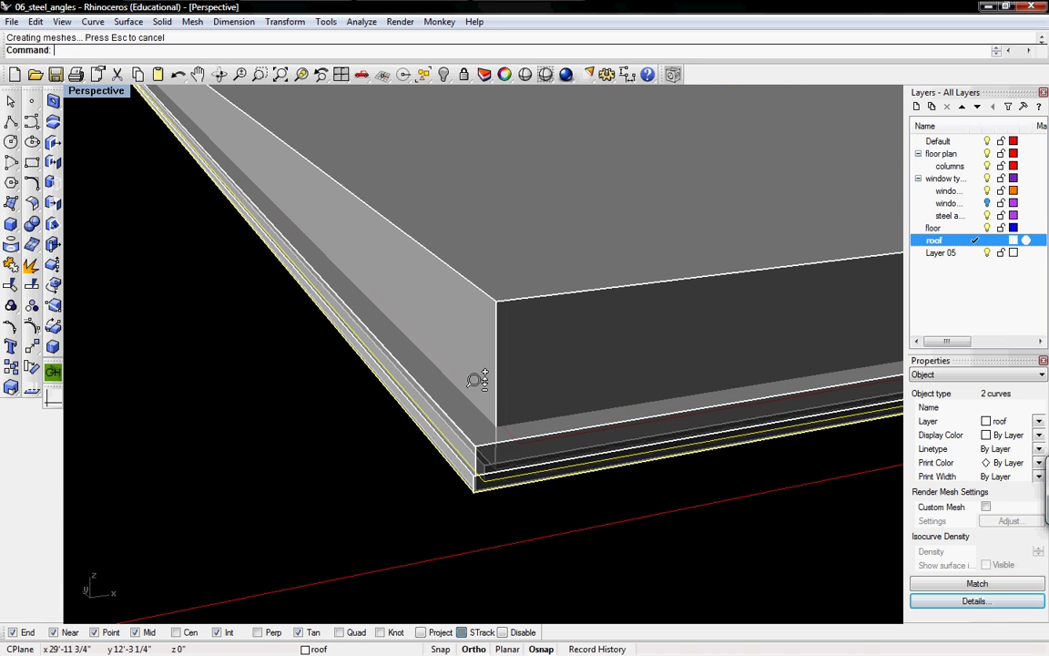
left_click(480, 453)
type("m")
key("Return")
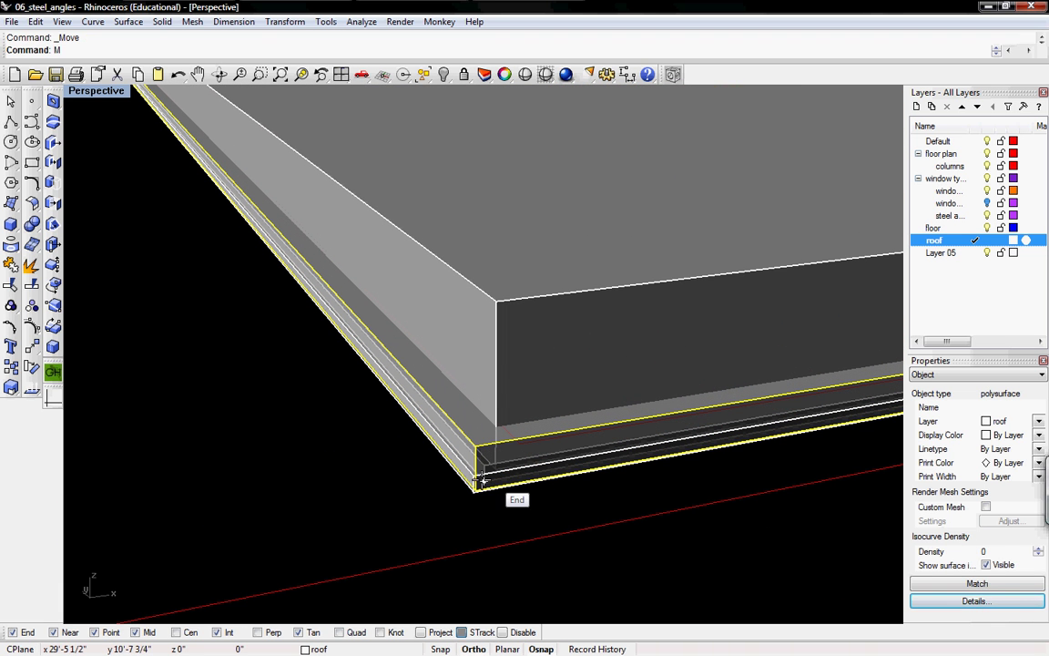
left_click(117, 50)
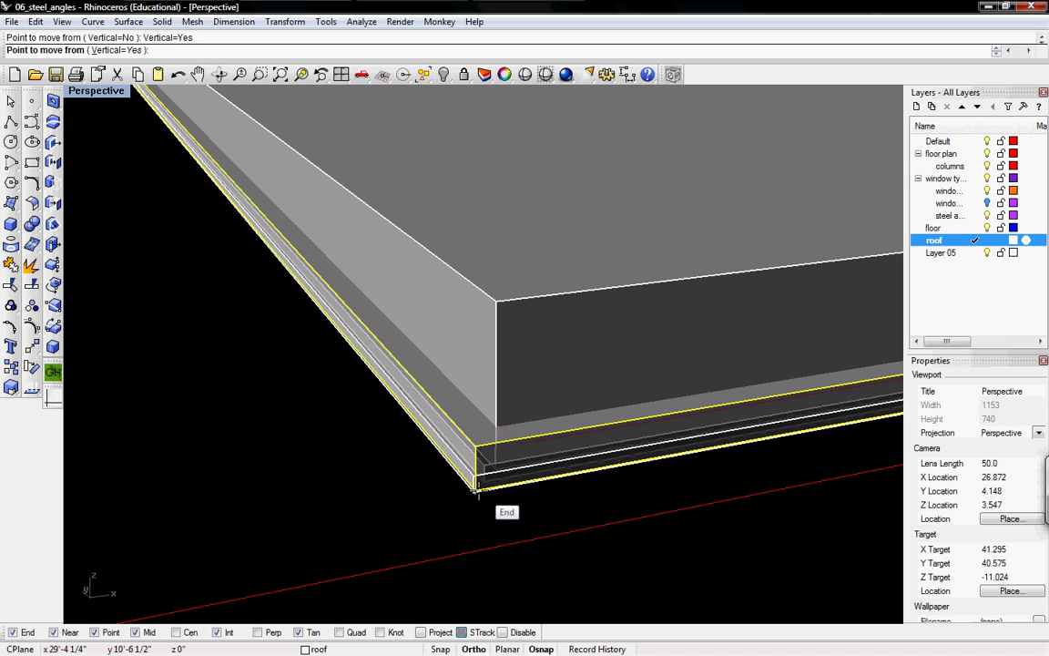
scroll(475, 492, "up", 4)
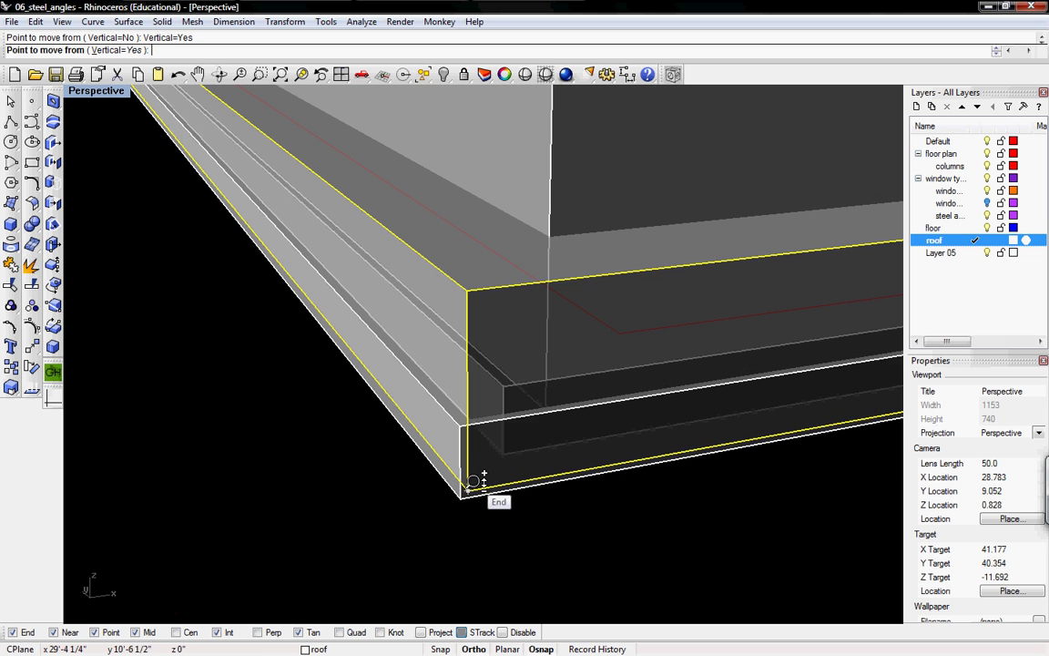
left_click(462, 492)
scroll(478, 418, "down", 2)
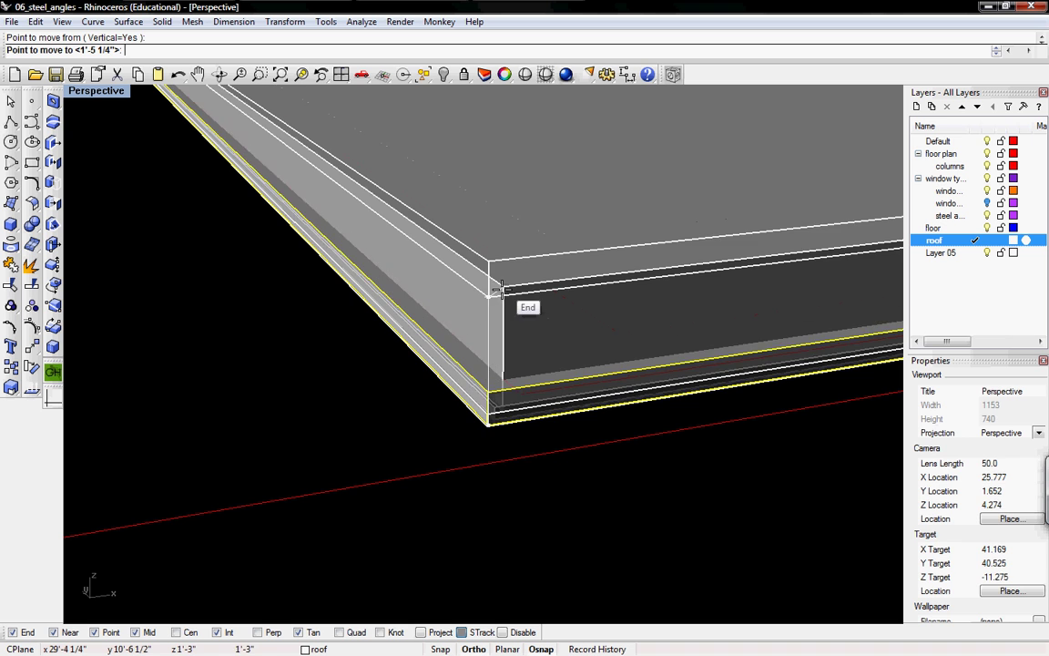
left_click(491, 294)
In the Front view, draw a vertical guide line 0.25" up from the upper outer corner of the 4" roof slab.
left_click(489, 426)
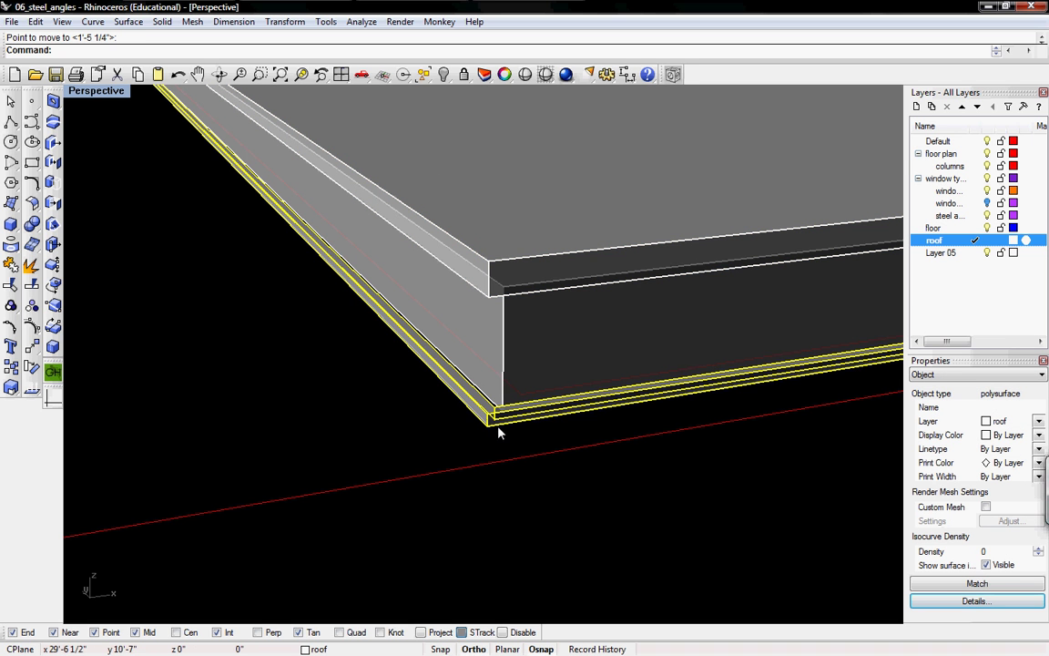
key("ctrl+Tab")
key("ctrl+Tab")
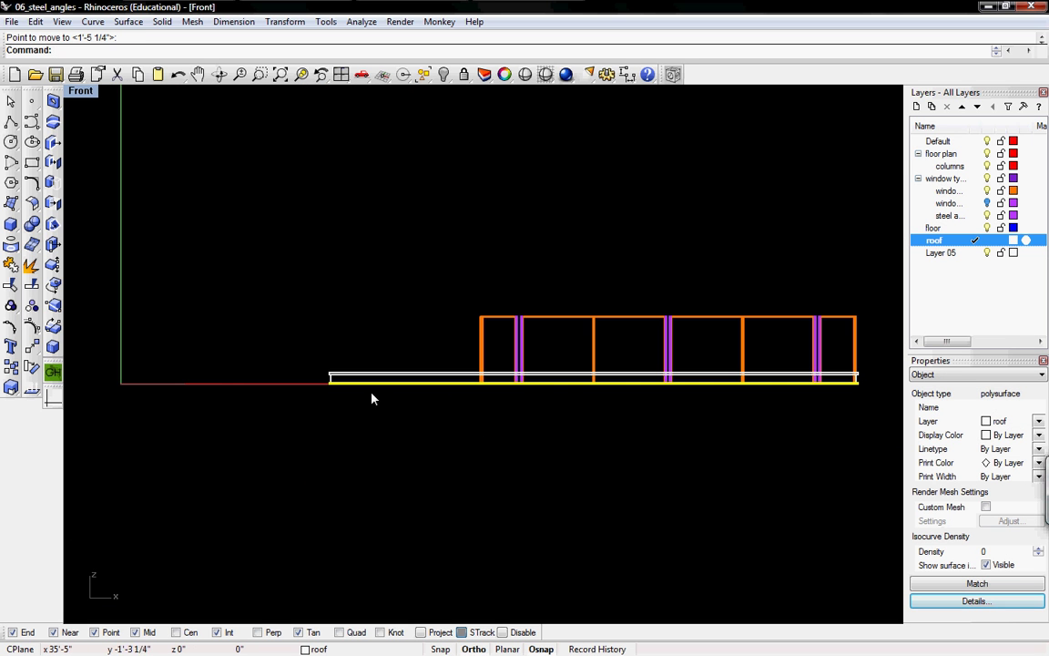
right_click_drag(353, 399, 249, 203, "ctrl")
left_click(11, 121)
scroll(297, 394, "up", 3)
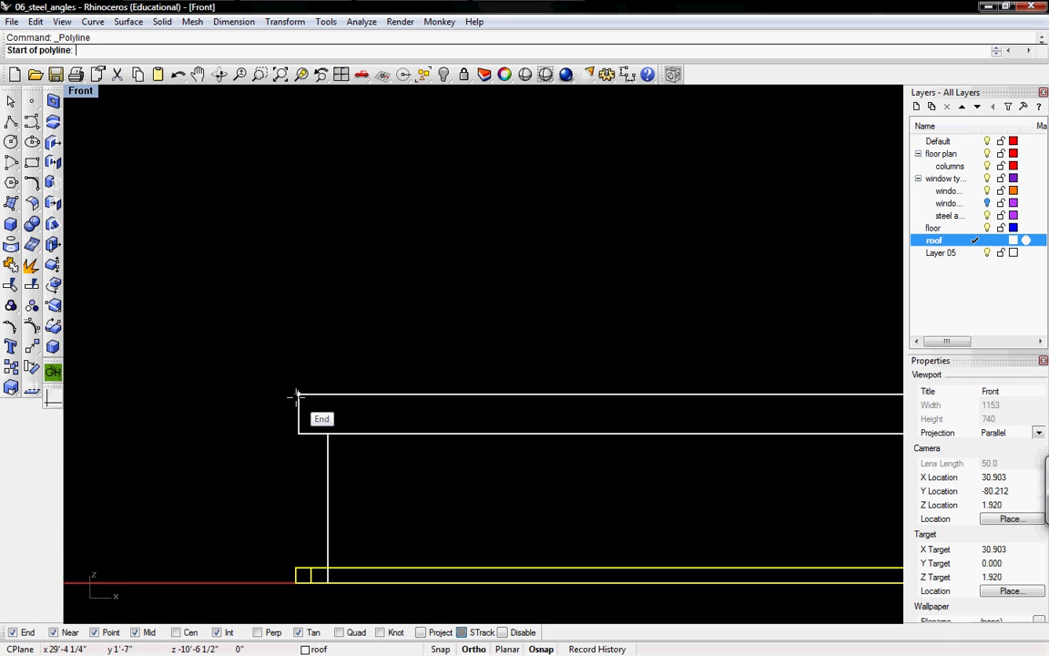
scroll(297, 395, "up", 3)
left_click(301, 388)
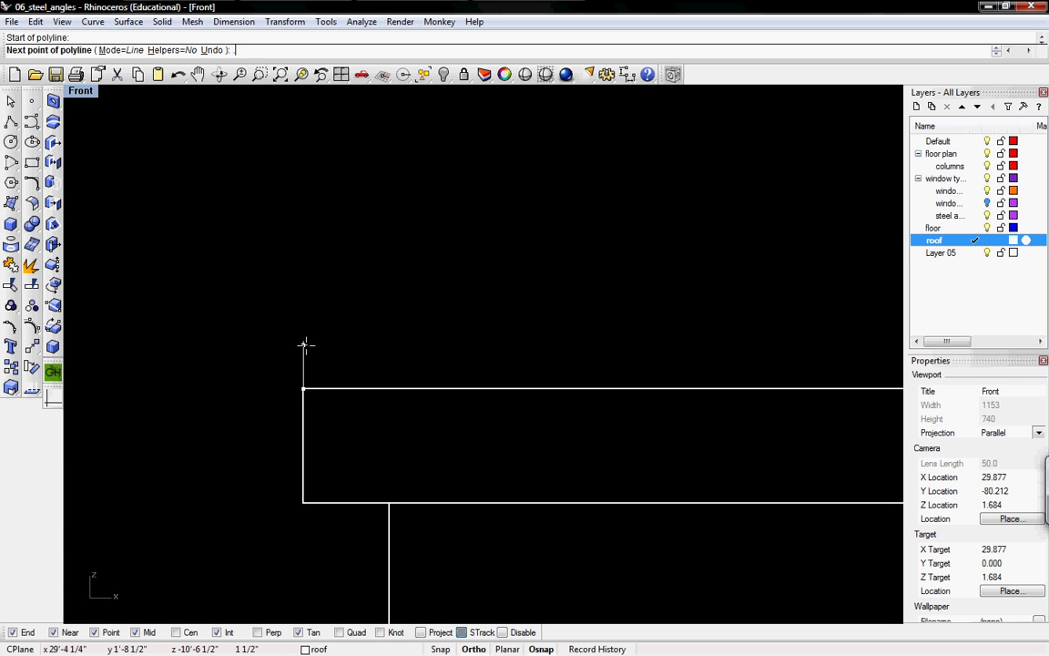
type(".25\"")
key("Return")
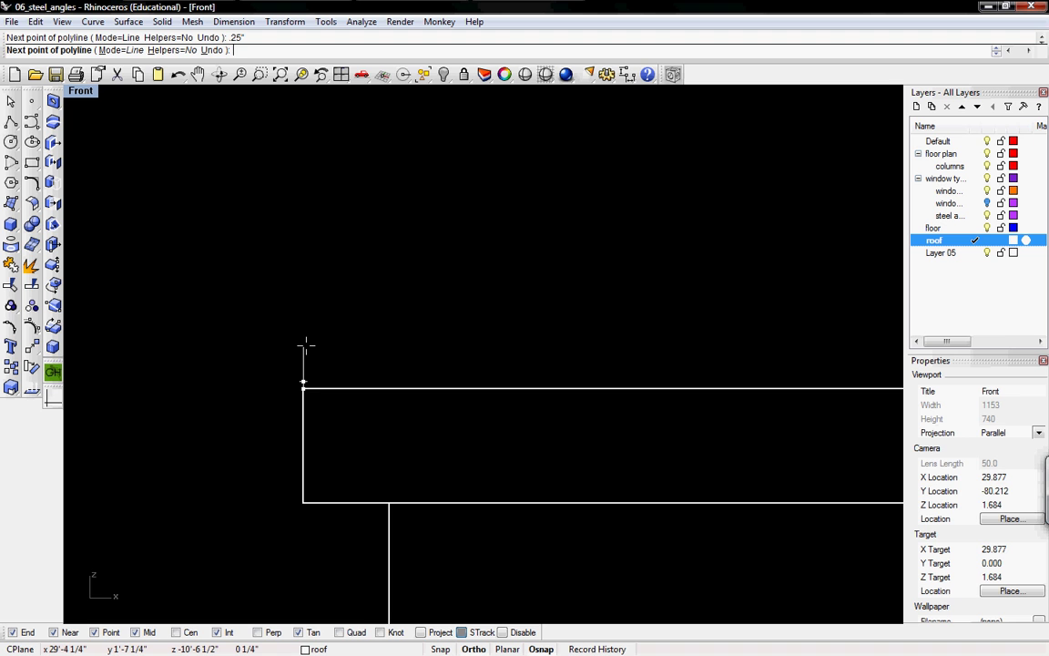
left_click(312, 360)
key("Return")
Move the edge band straight up until its top is level with the upper end of the 0.25" guide line.
scroll(322, 417, "down", 5)
right_click_drag(330, 507, 323, 455)
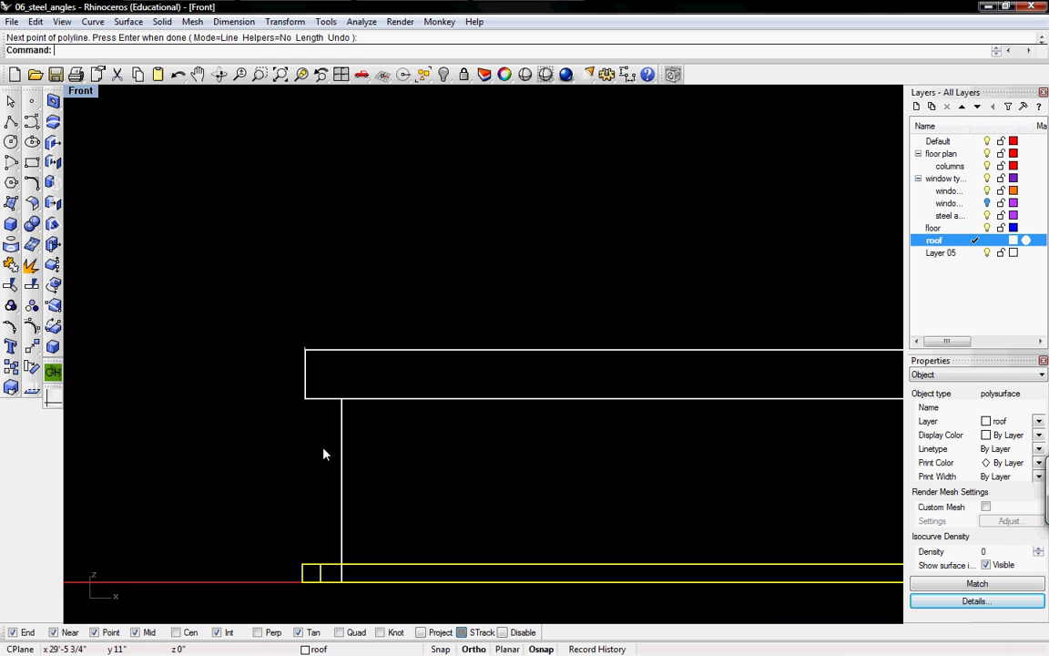
type("m")
key("Return")
left_click(302, 562)
scroll(267, 347, "up", 10)
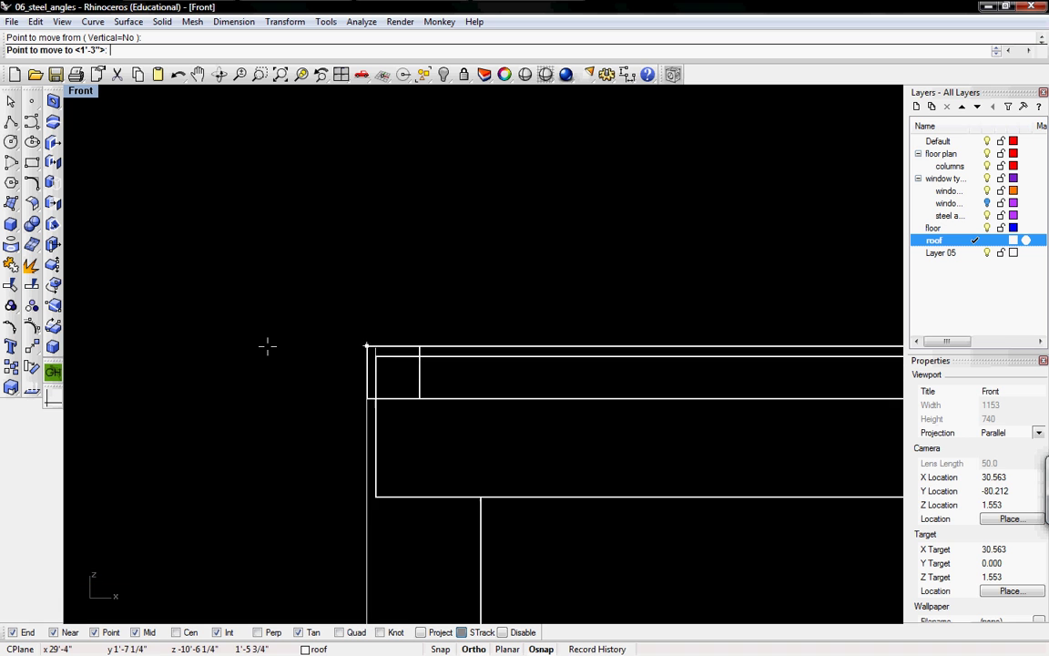
left_click(363, 346)
Delete the short guide line at the roof slab's upper corner.
left_click(378, 355)
left_click(416, 389)
key("Delete")
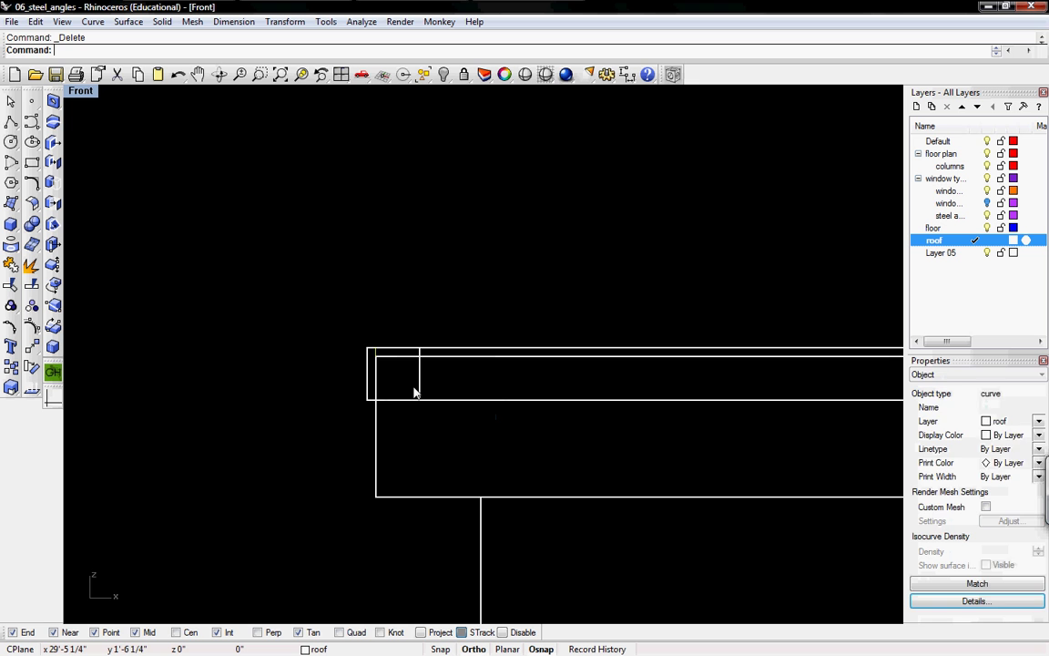
In the Perspective view, group the 15" solid, the 4" slab and the edge band as one roof assembly.
key("ctrl+Tab")
key("ctrl+Tab")
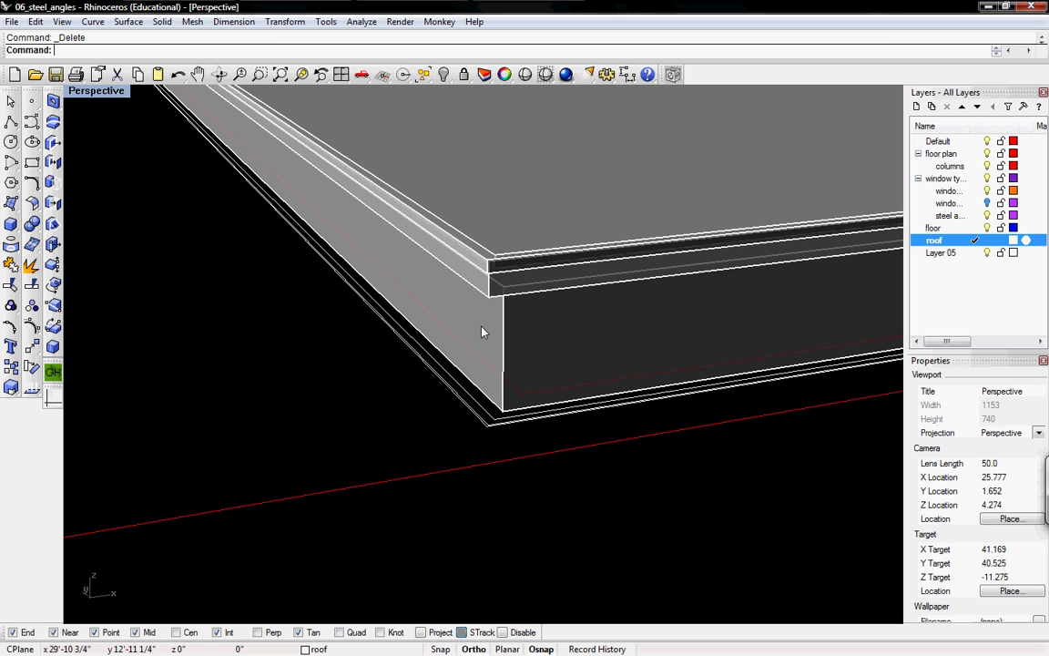
scroll(518, 355, "down", 4)
left_click(532, 280)
left_click(503, 297, "shift")
left_click(505, 299, "shift")
scroll(526, 265, "up", 1)
right_click_drag(528, 264, 524, 265)
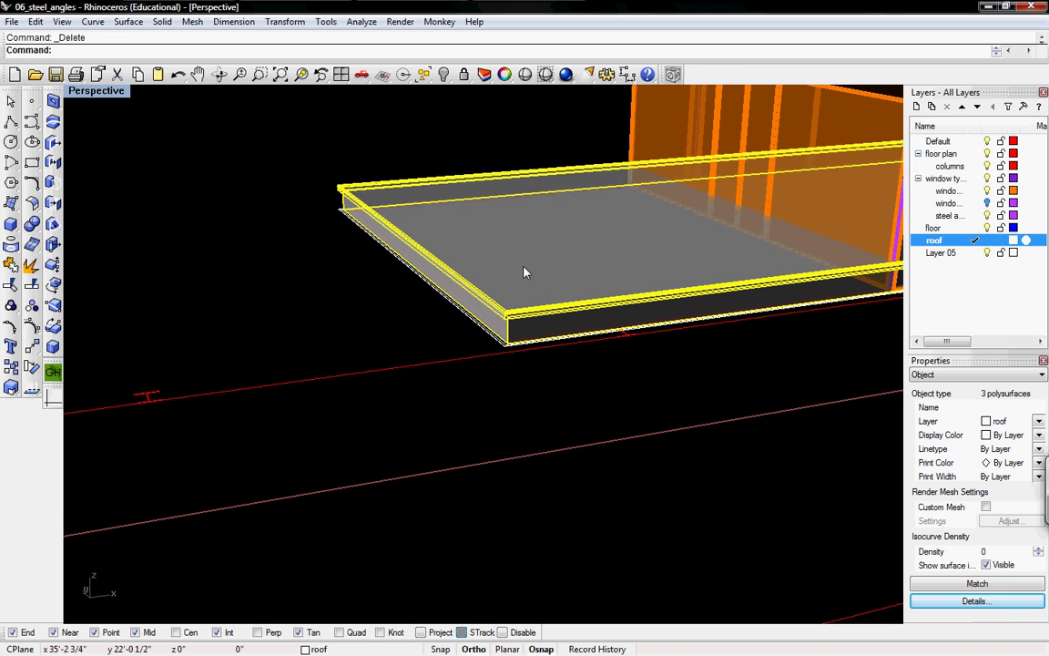
type("Group")
key("Return")
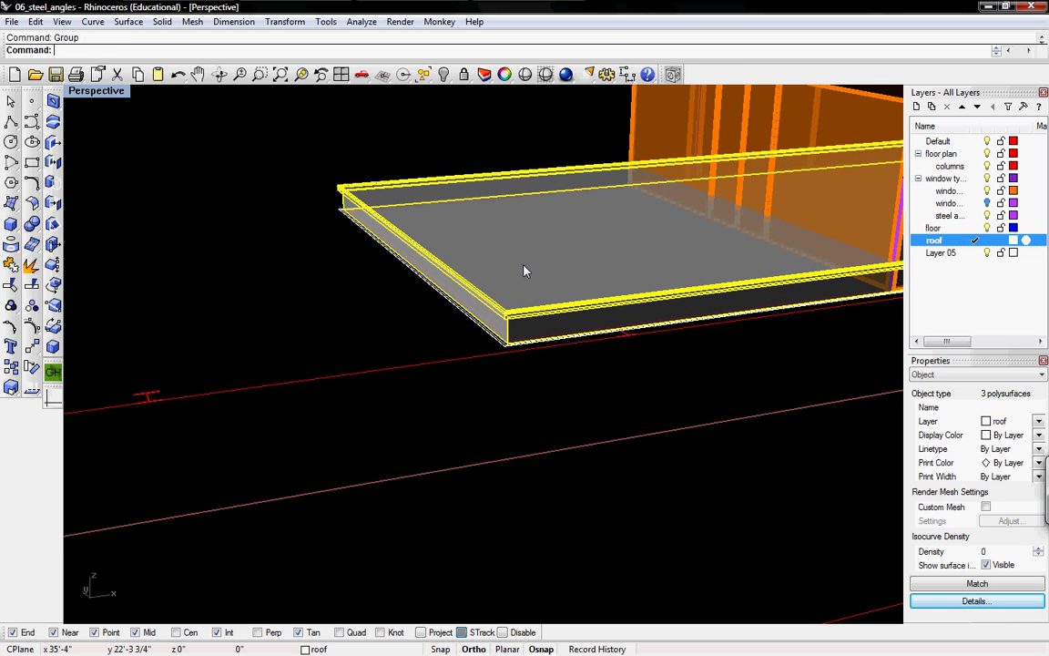
Move the grouped roof vertically from its lower corner to the top of the corner window frame.
scroll(562, 269, "down", 6)
right_click_drag(561, 273, 569, 296)
right_click_drag(778, 252, 443, 316, "shift")
type("M")
key("Return")
key("Return")
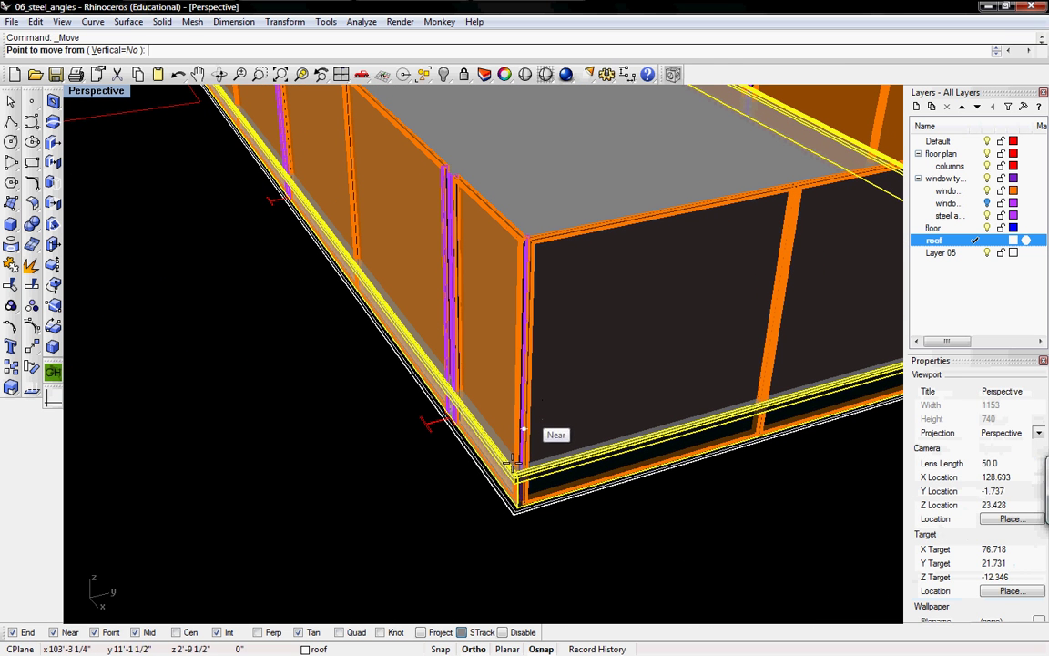
left_click(118, 51)
left_click(512, 481)
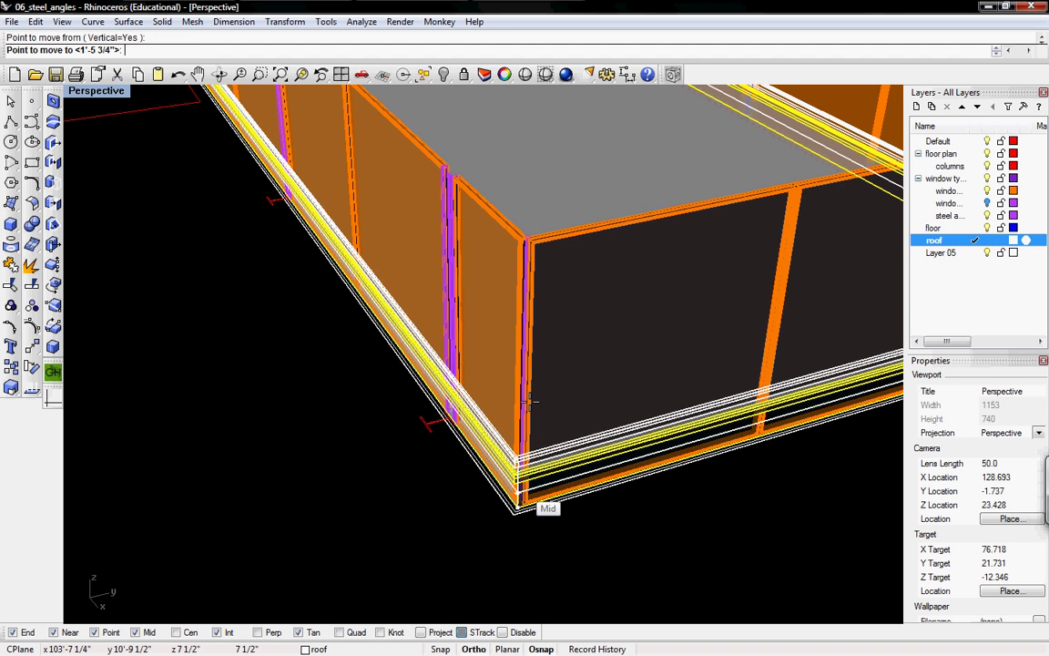
scroll(528, 267, "up", 3)
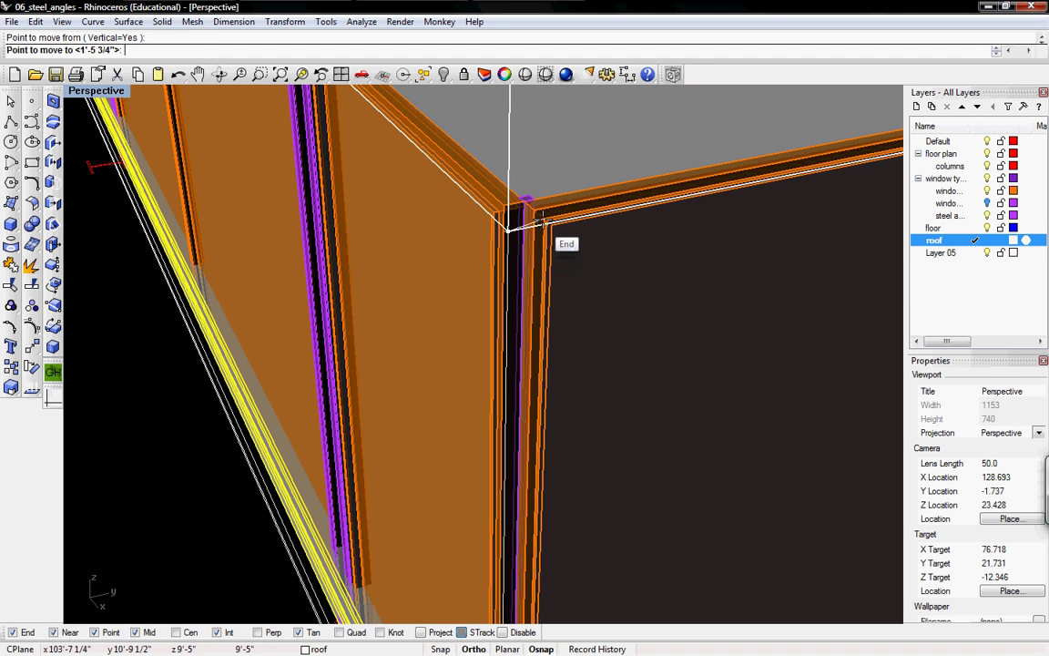
left_click(535, 211)
Extrude the house floor outline and the lower terrace outline downward by -15" into capped floor slabs.
scroll(535, 219, "down", 5)
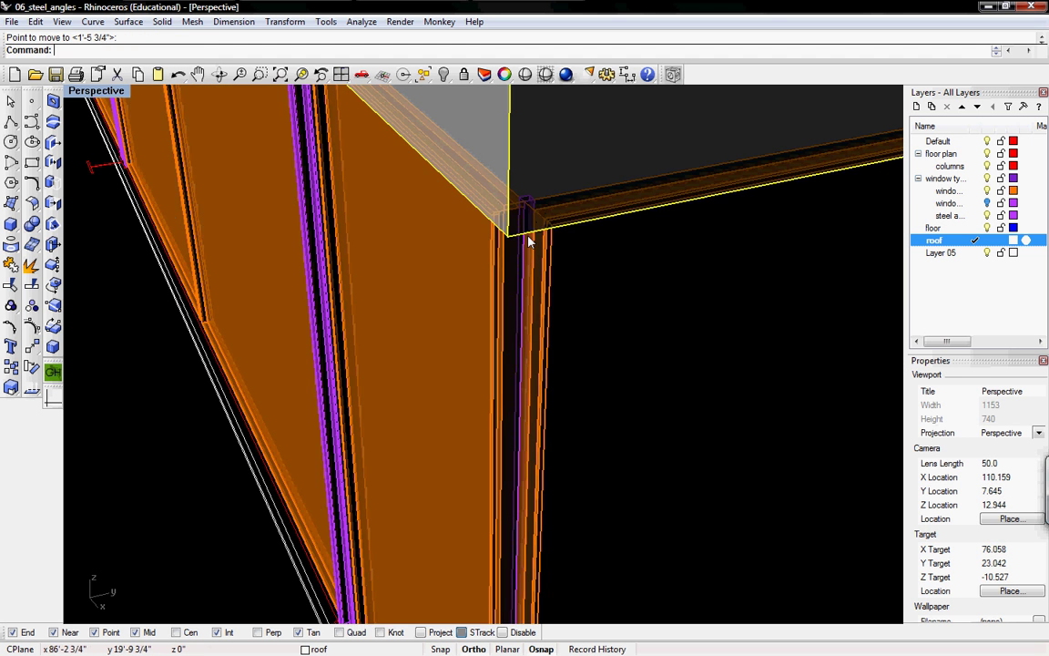
right_click_drag(638, 300, 462, 342)
scroll(460, 364, "up", 5)
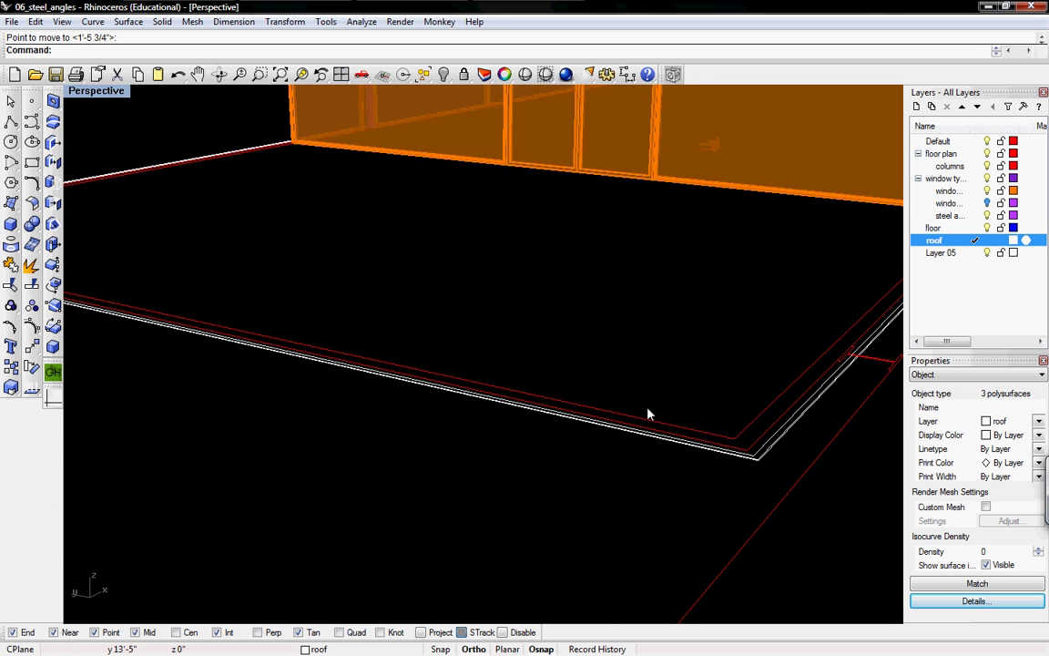
right_click_drag(715, 408, 660, 423)
right_click_drag(323, 394, 565, 301, "shift")
right_click_drag(703, 299, 619, 372, "shift")
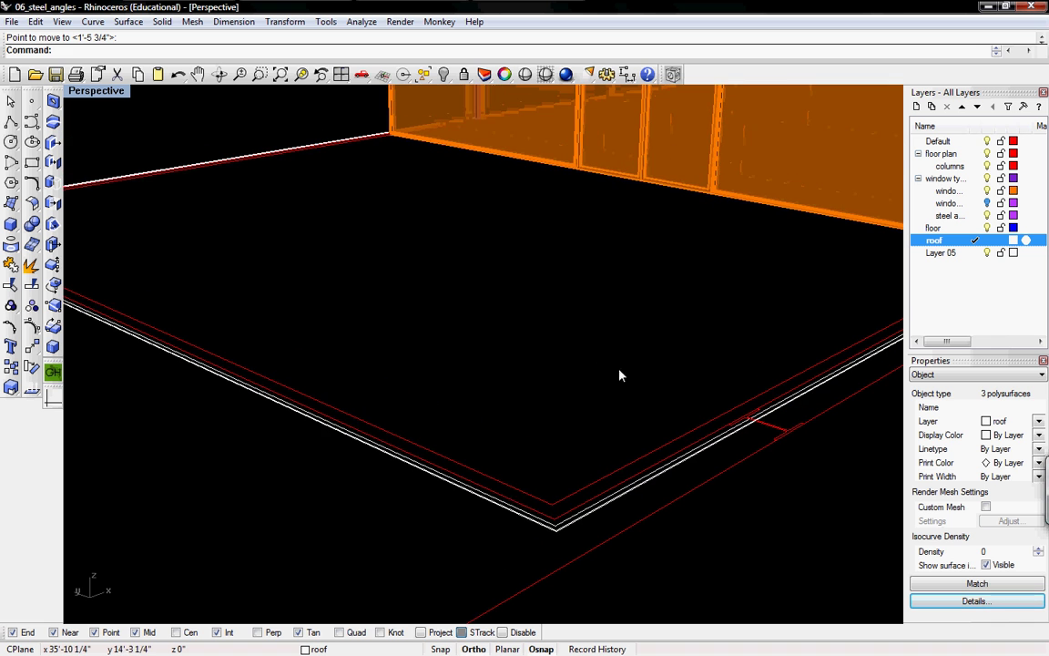
left_click(558, 506)
scroll(553, 469, "down", 3)
scroll(546, 483, "down", 4)
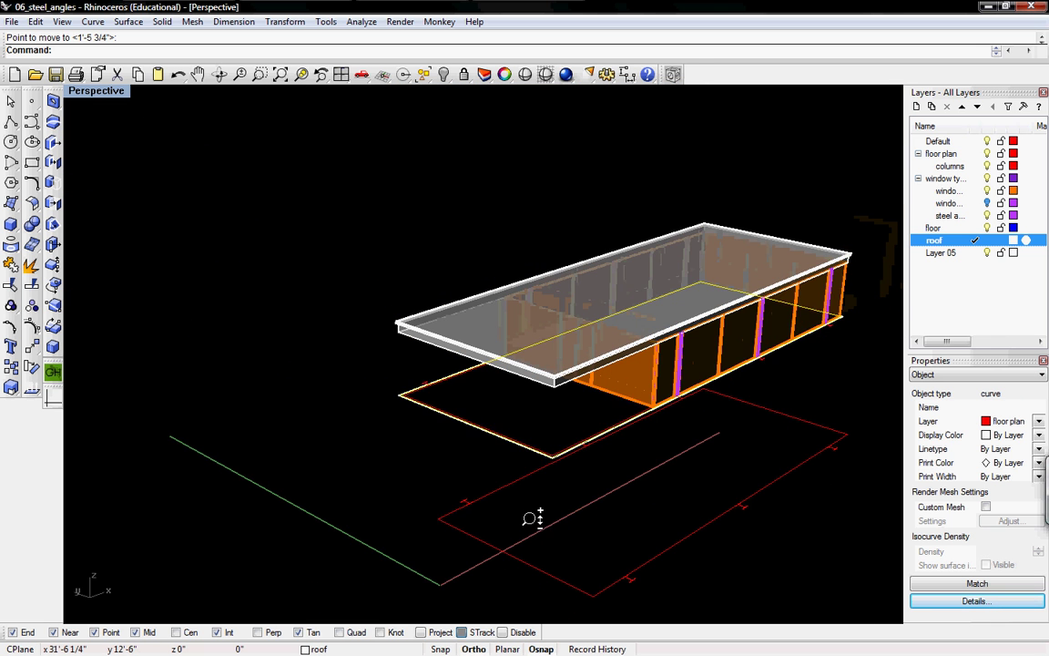
scroll(482, 429, "up", 1)
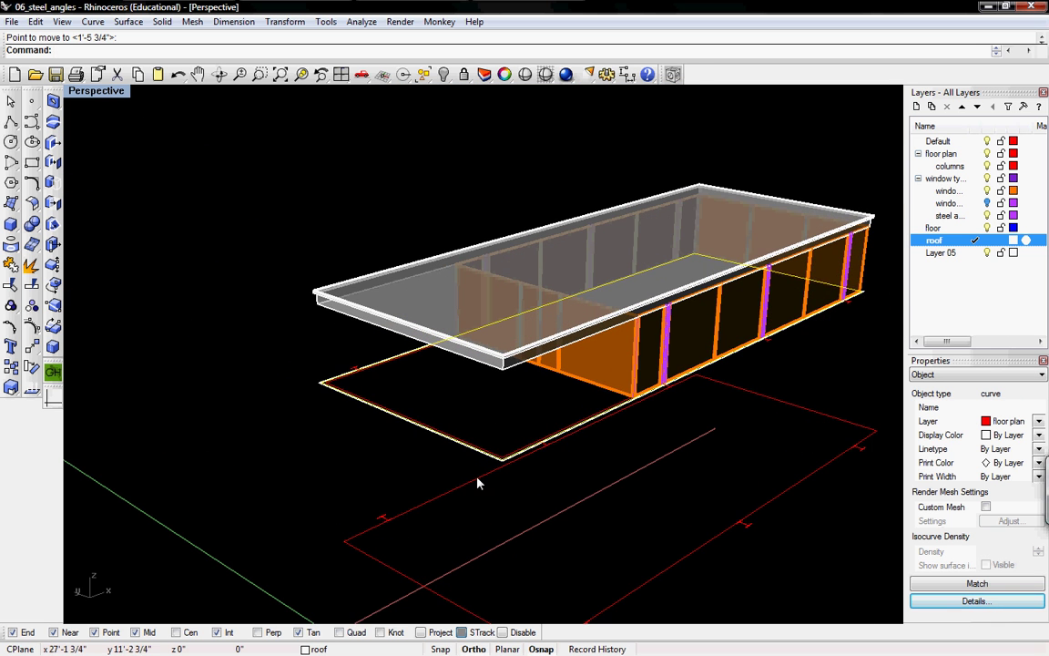
left_click(464, 488, "shift")
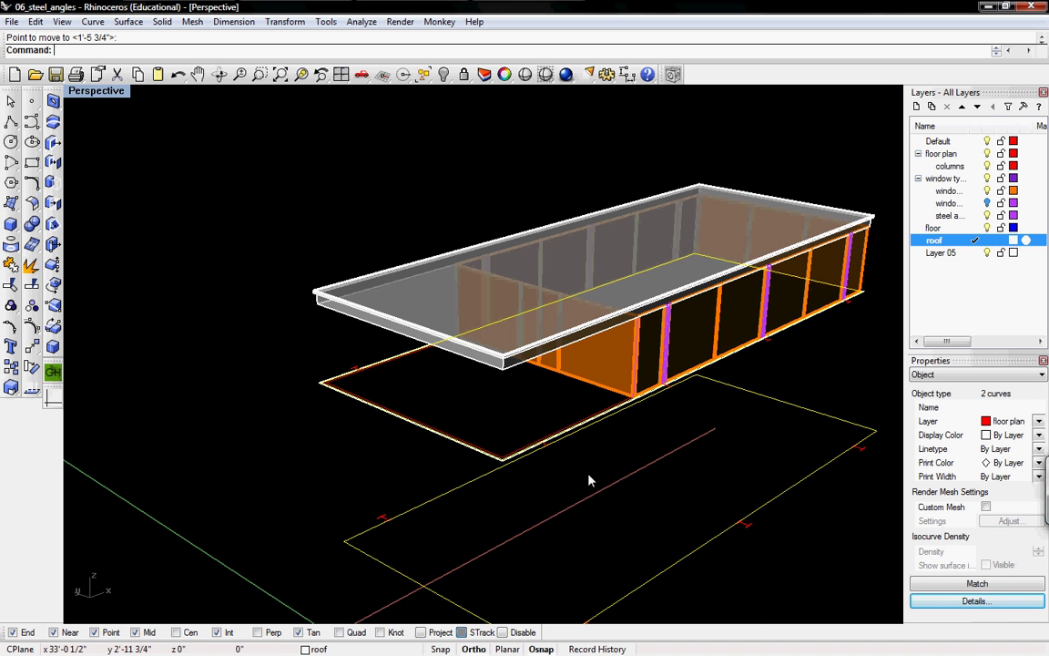
type("ExtrudeCrv")
key("Return")
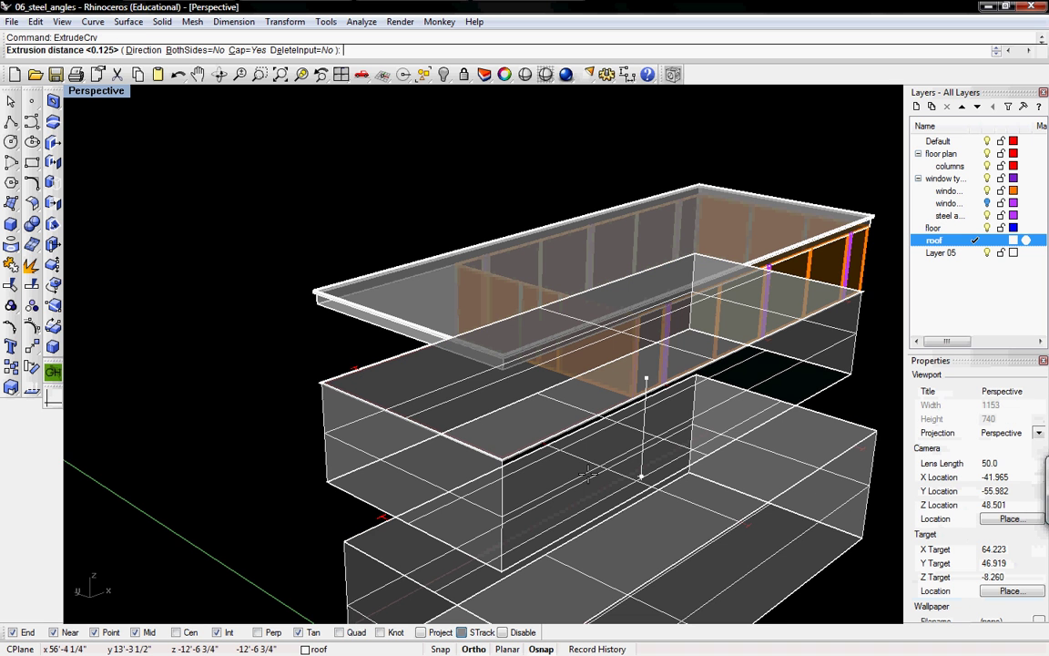
type("-15")
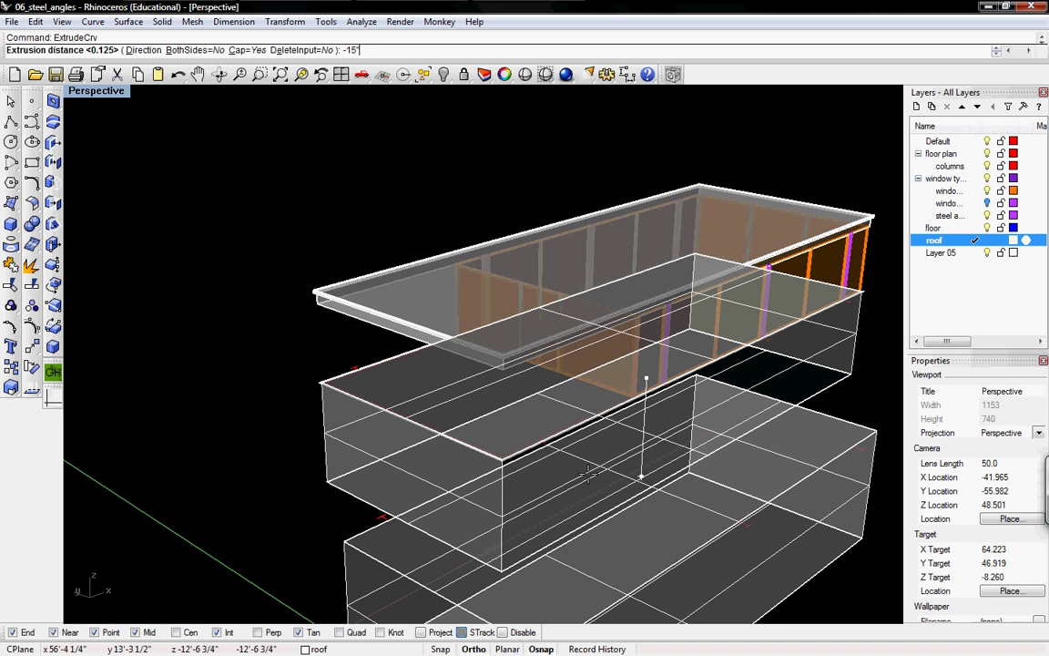
key("Return")
right_click_drag(569, 393, 411, 373)
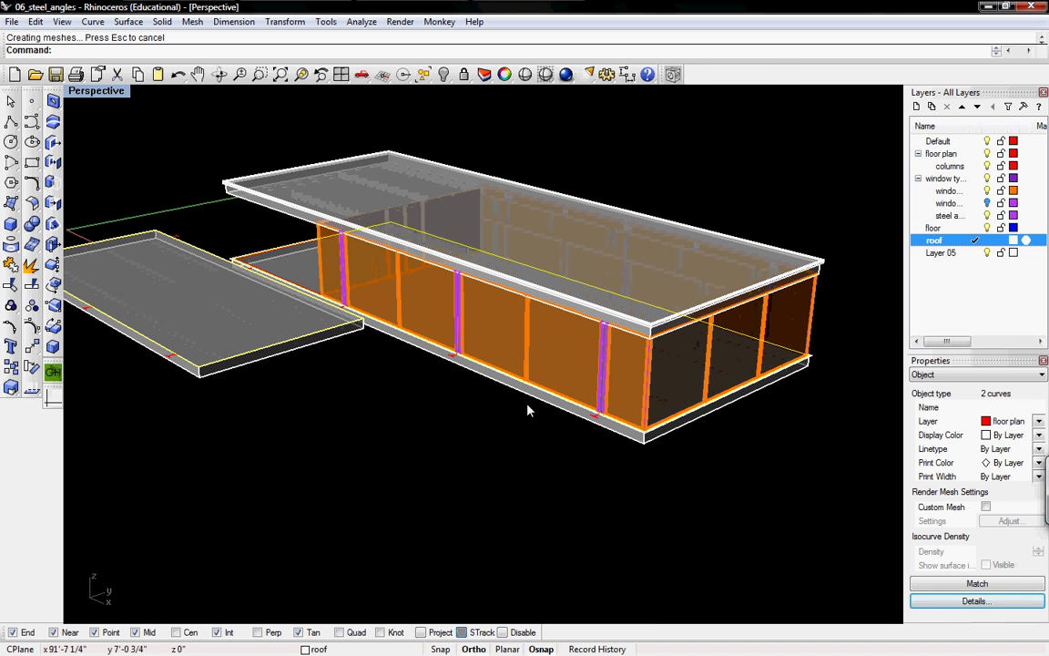
left_click(736, 457)
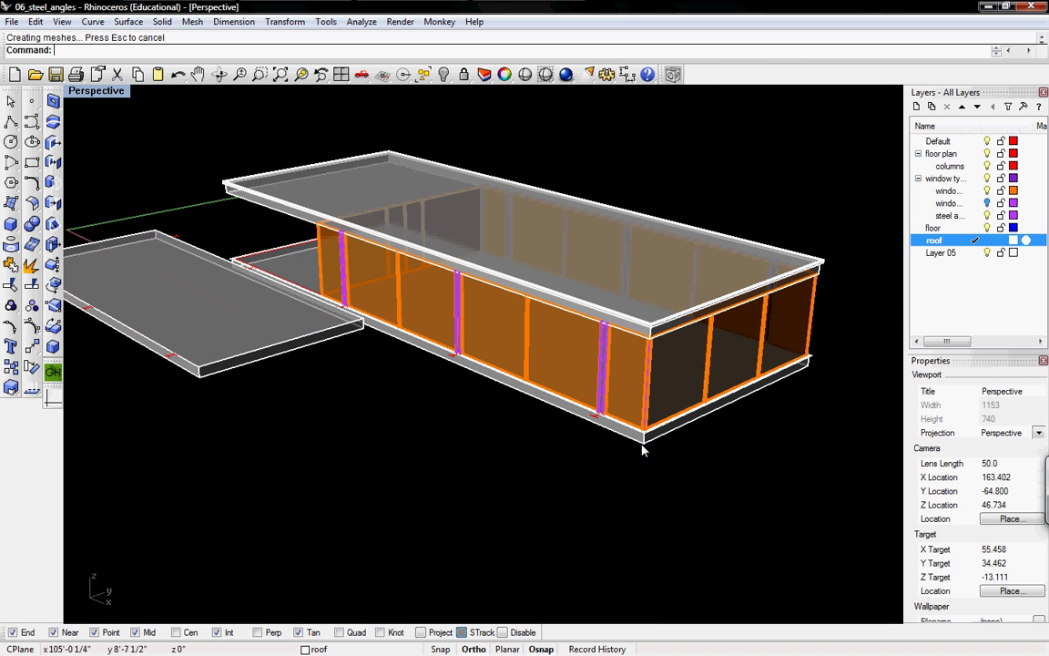
Move the house's floor slab, window walls and roof together vertically upward by 5'3" from the floor slab's lower corner, leaving out the terrace slab.
right_click_drag(636, 353, 288, 325)
left_click(261, 317)
left_click(257, 324)
key("Escape")
left_click(567, 402)
right_click_drag(695, 343, 518, 302)
left_click_drag(795, 235, 409, 247)
left_click_drag(171, 156, 171, 157)
right_click_drag(692, 341, 469, 334)
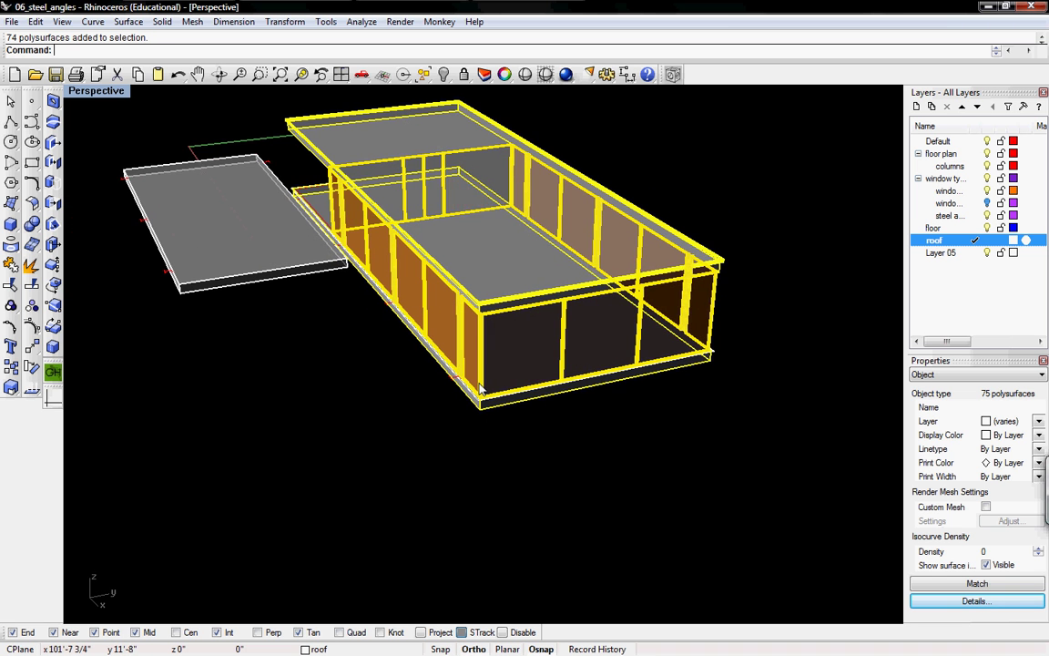
scroll(465, 378, "up", 3)
type("m")
key("Return")
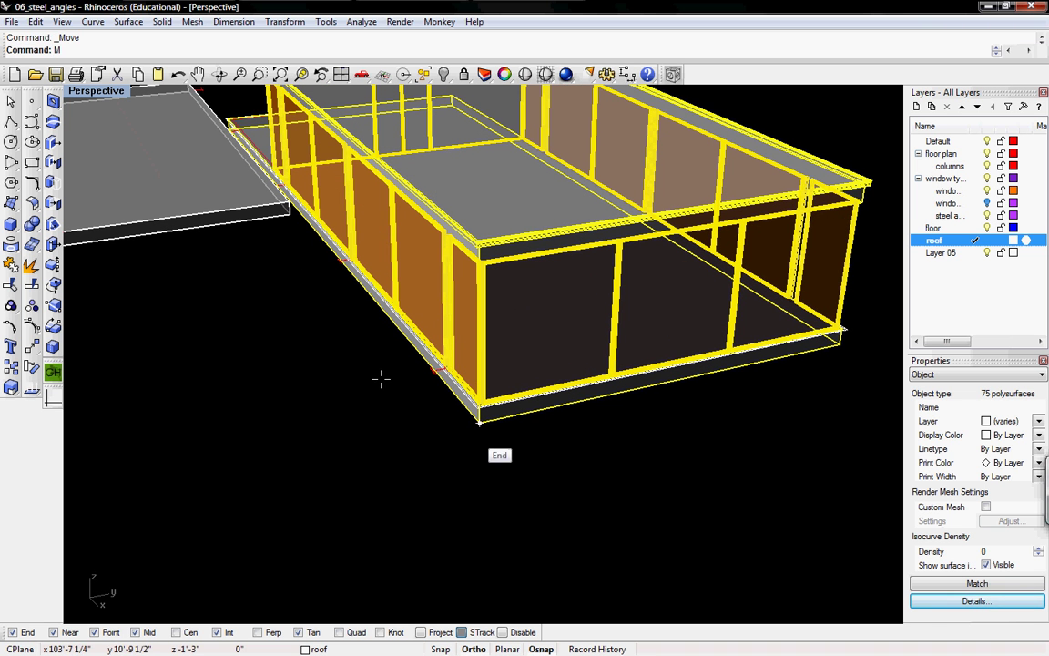
left_click(108, 50)
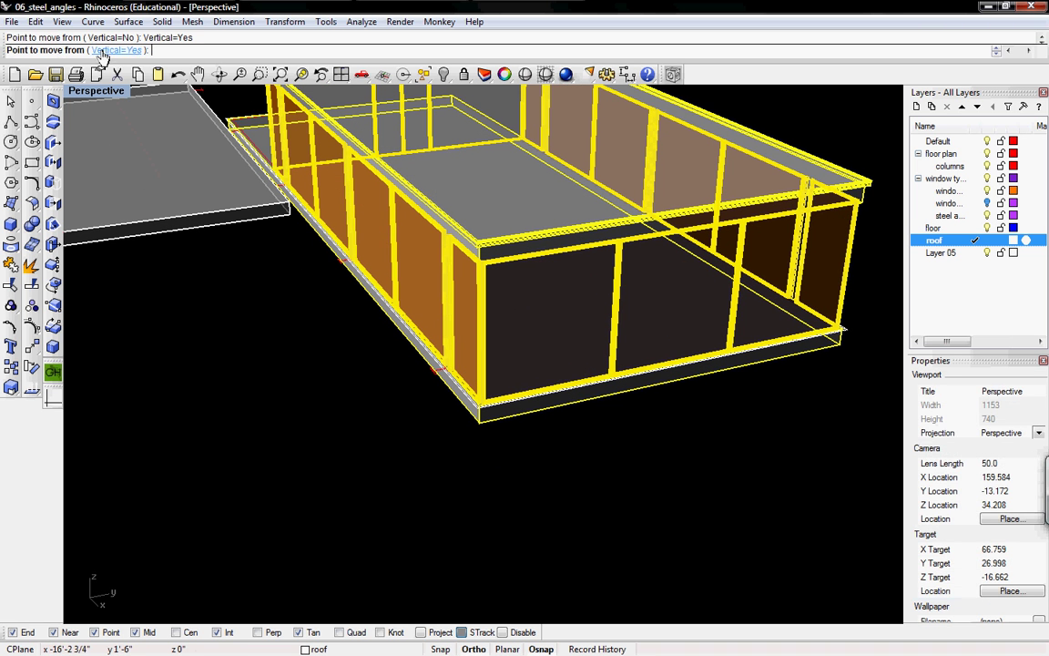
left_click(480, 423)
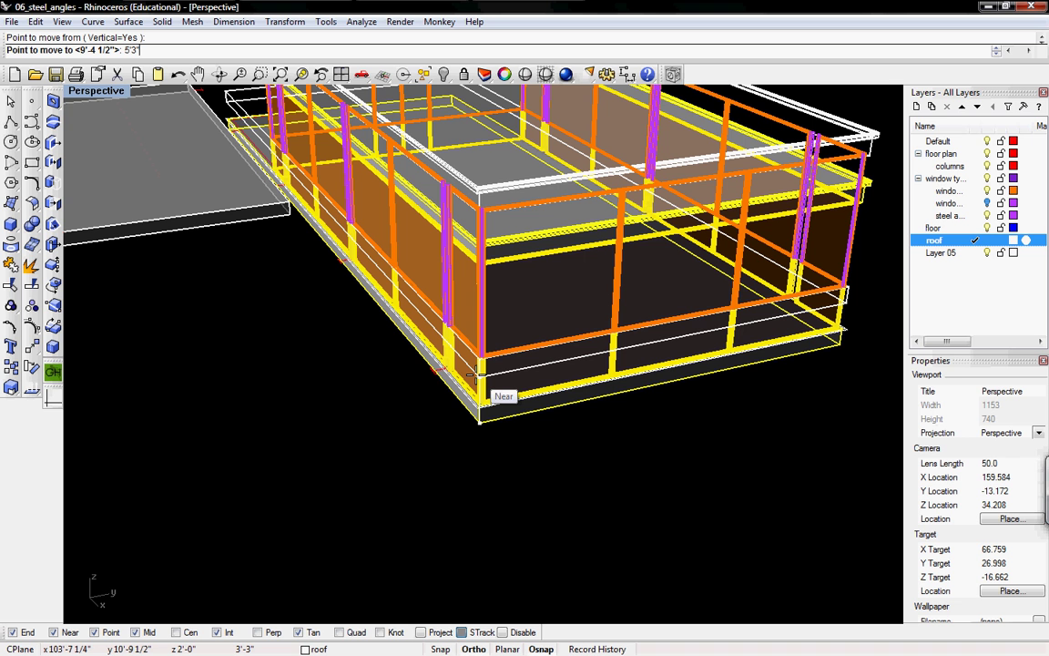
key("Return")
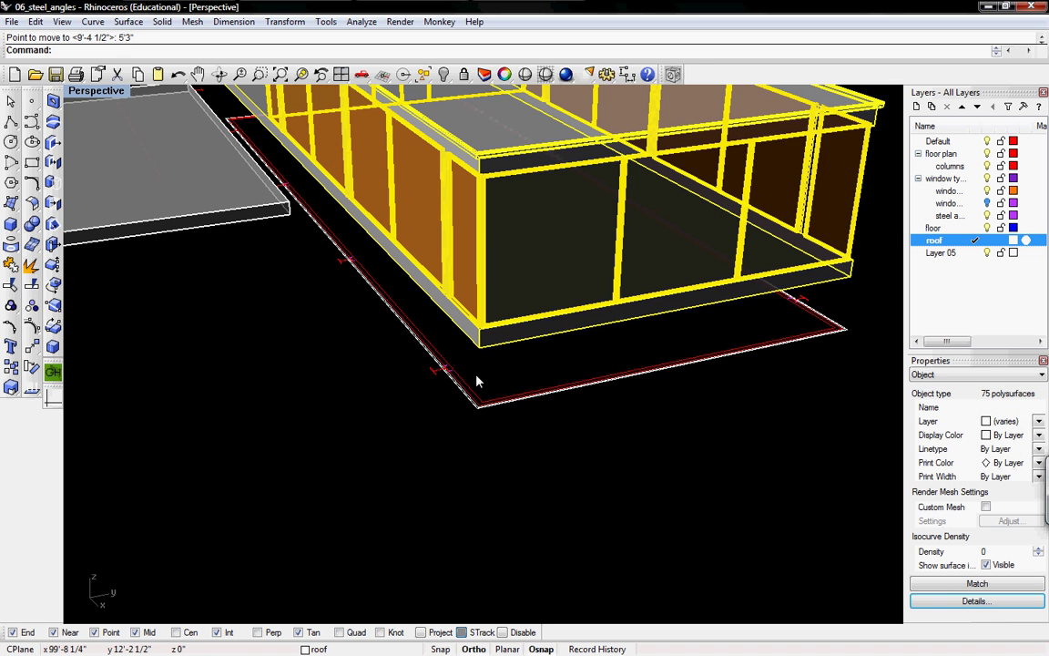
Move the lower terrace slab vertically upward by 31.5" from its bottom corner nearest the house.
right_click_drag(425, 405, 445, 354)
right_click_drag(372, 271, 507, 356, "shift")
left_click(505, 342)
left_click(505, 345)
left_click(560, 384)
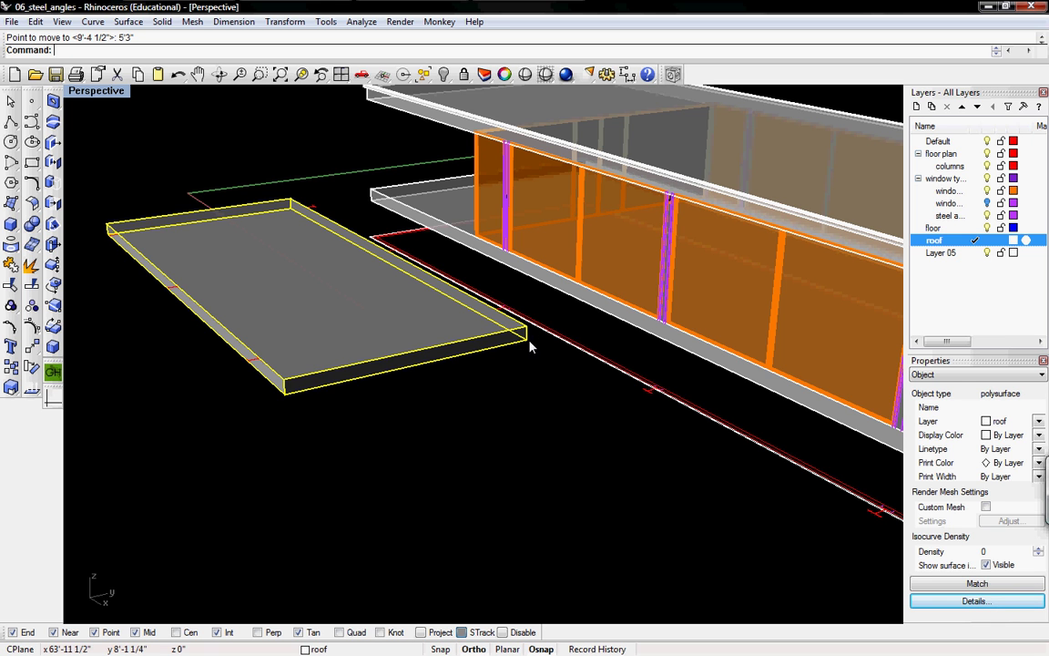
right_click(528, 346)
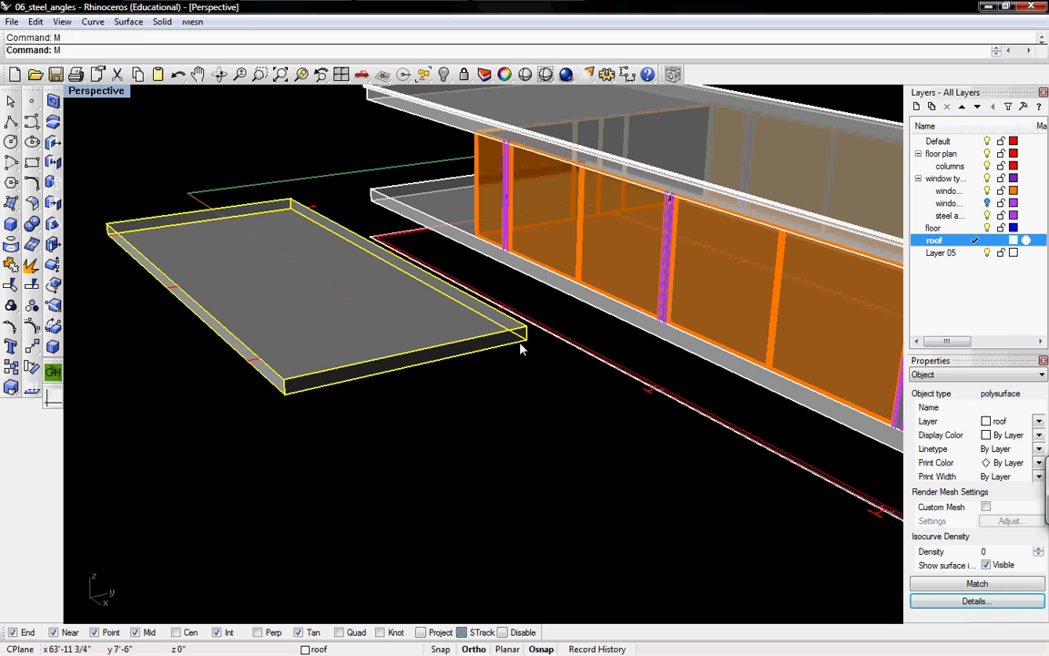
left_click(130, 51)
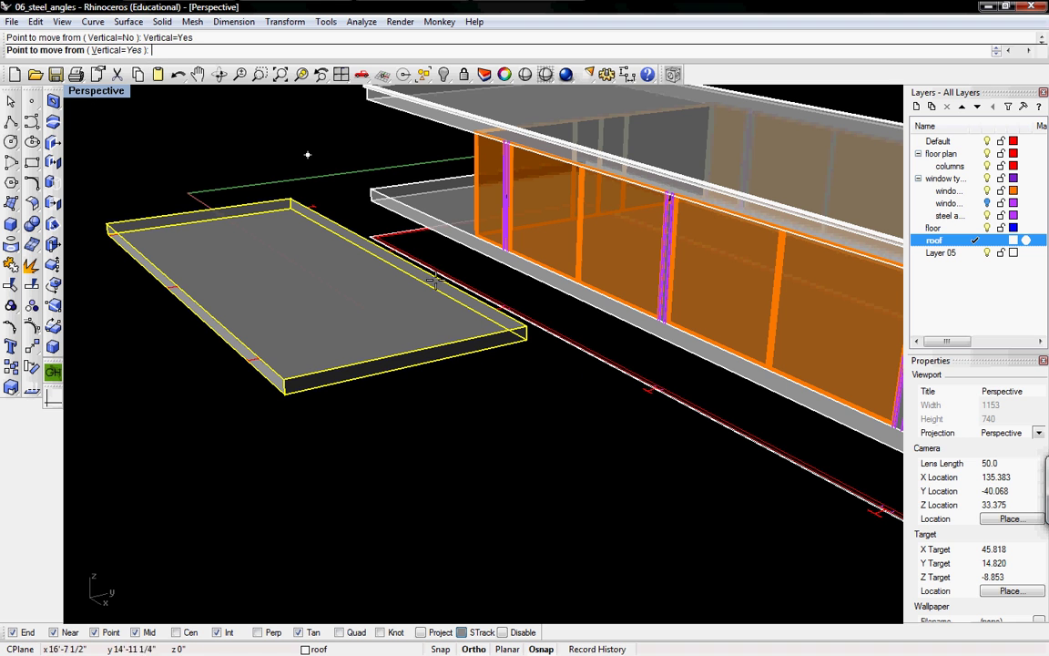
left_click(527, 339)
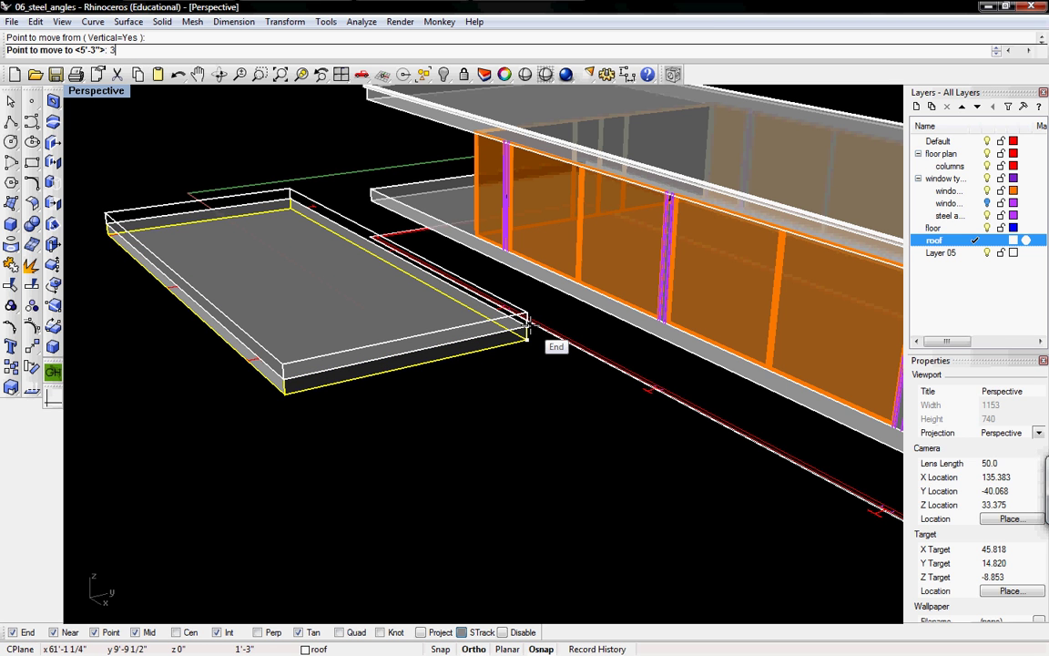
left_click(477, 291)
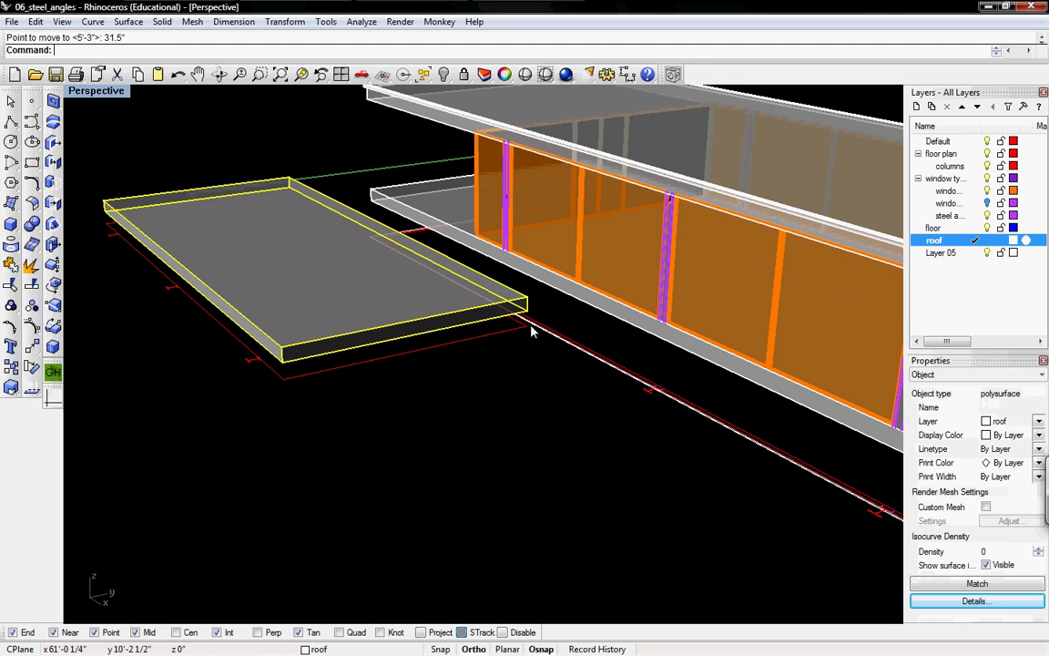
left_click(437, 407)
In the Front view, measure the vertical distance from the top of the house floor slab to the ground line.
key("ctrl+Tab")
key("ctrl+Tab")
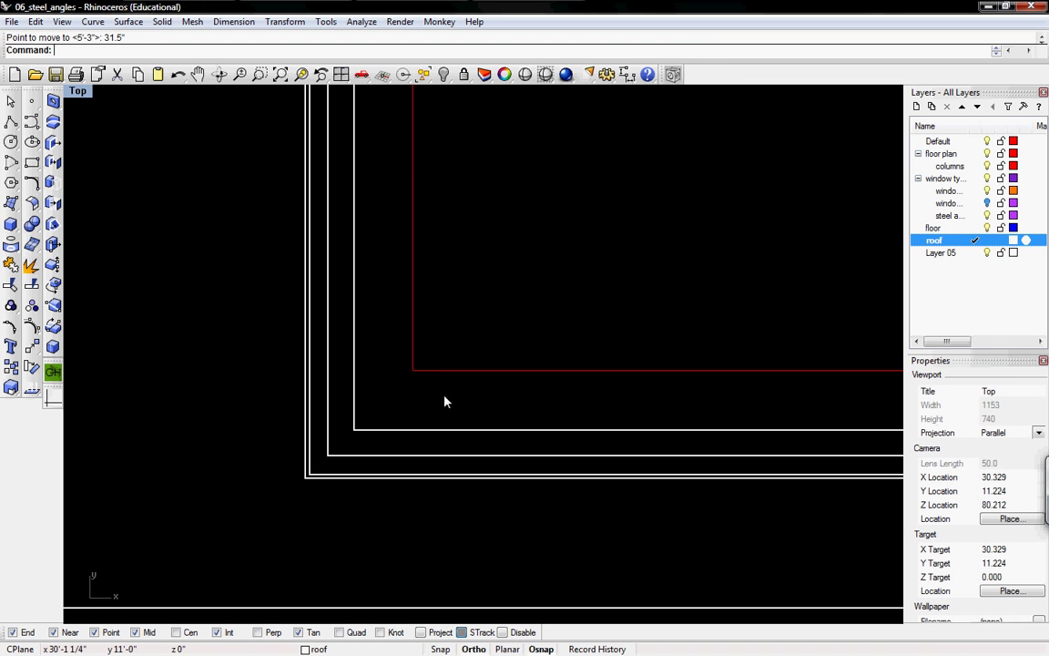
scroll(418, 382, "down", 20)
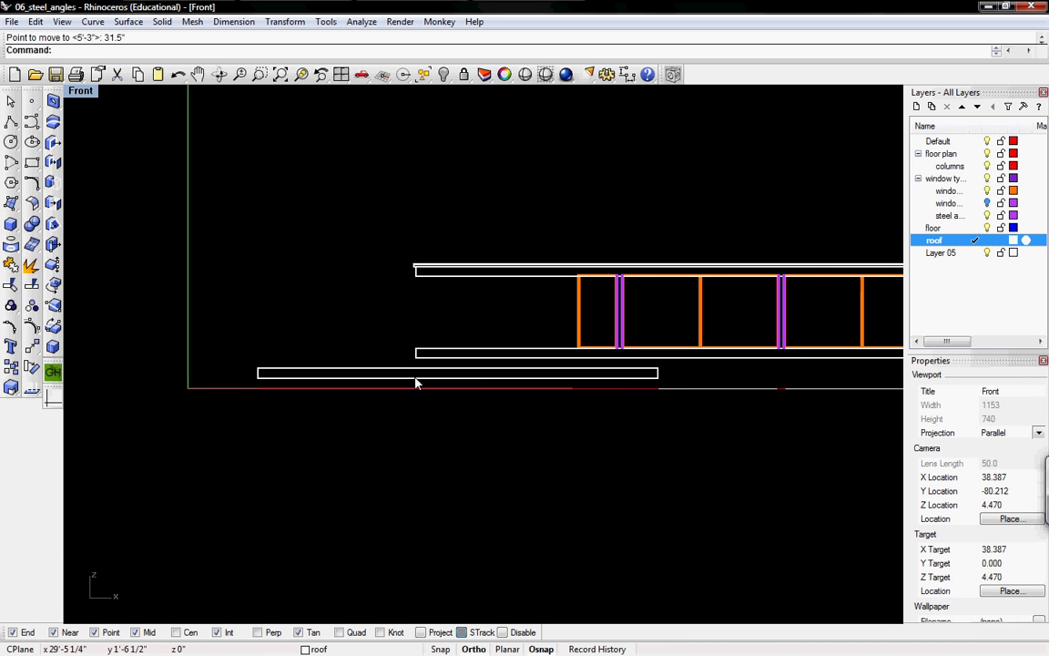
right_click_drag(645, 371, 505, 370)
scroll(501, 366, "up", 4)
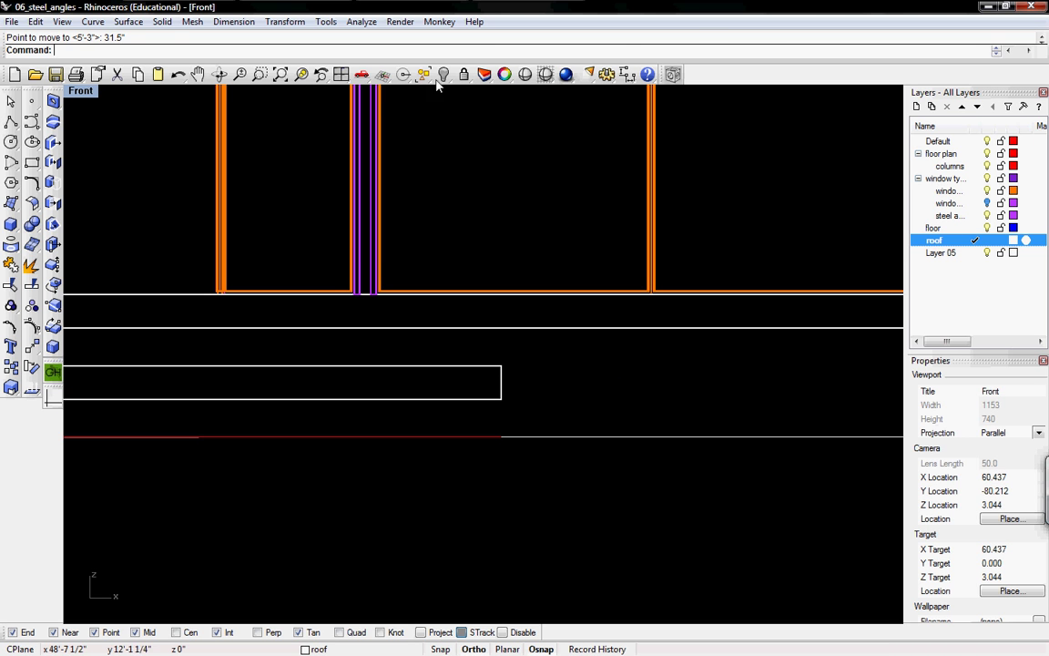
type("dist")
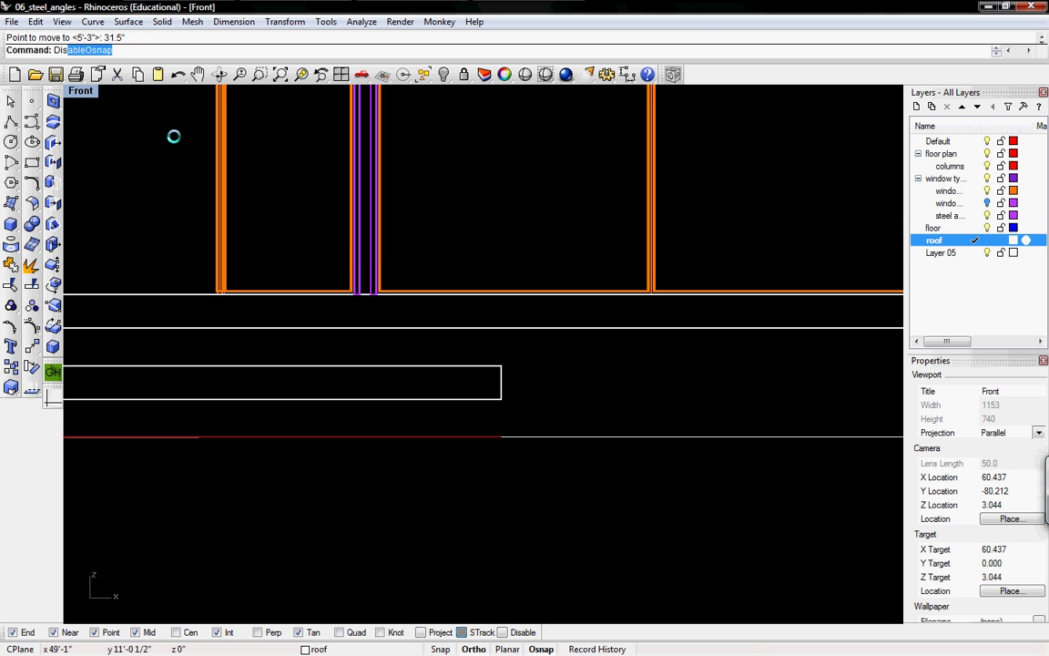
key("Return")
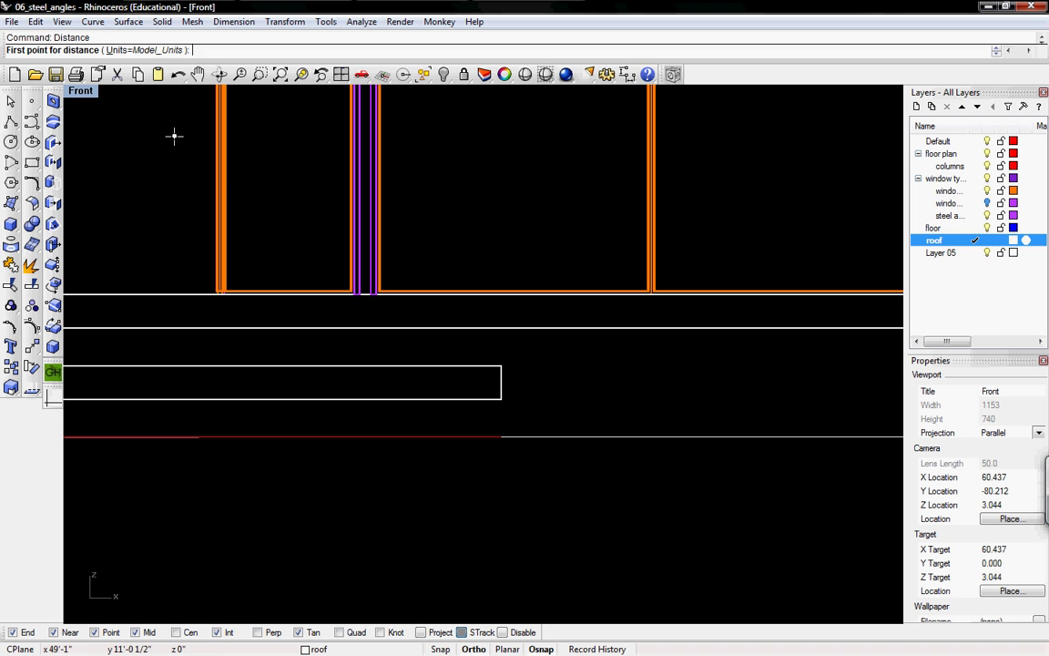
left_click(511, 299)
left_click(511, 296)
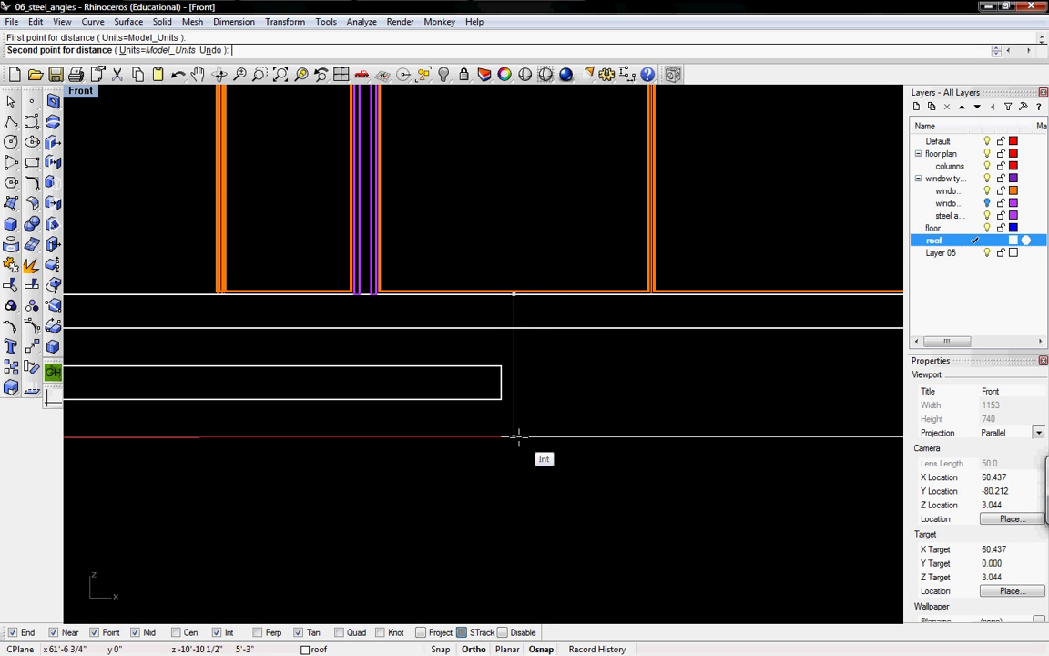
left_click(517, 437)
Measure the vertical distance from the terrace slab's top corner to the ground line, and return to the Perspective view.
key("Return")
left_click(501, 366)
left_click(501, 436)
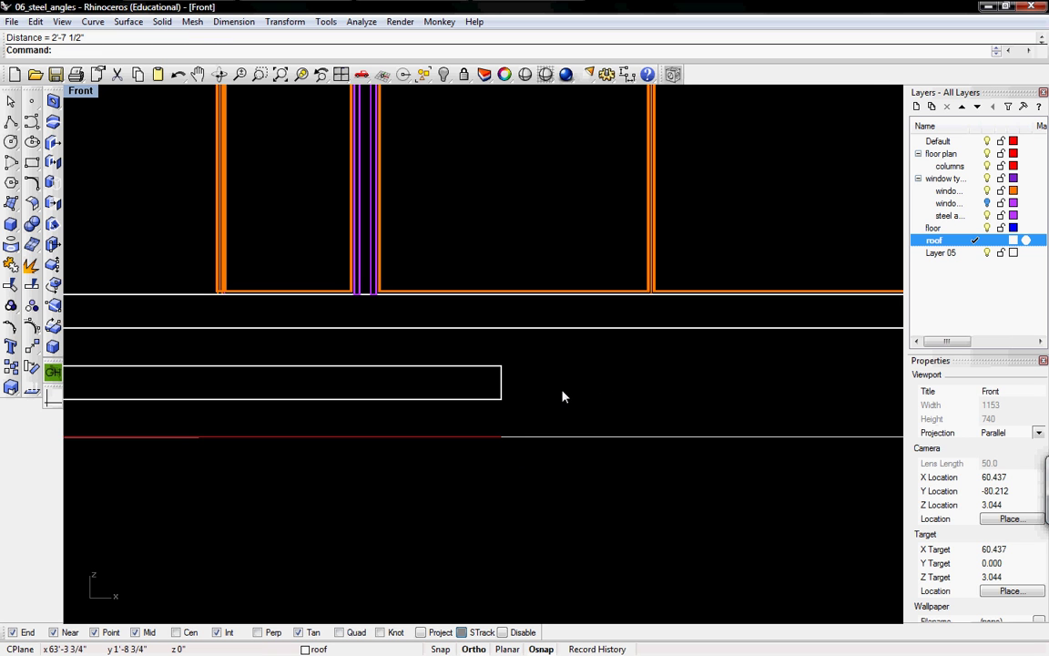
scroll(509, 391, "down", 6)
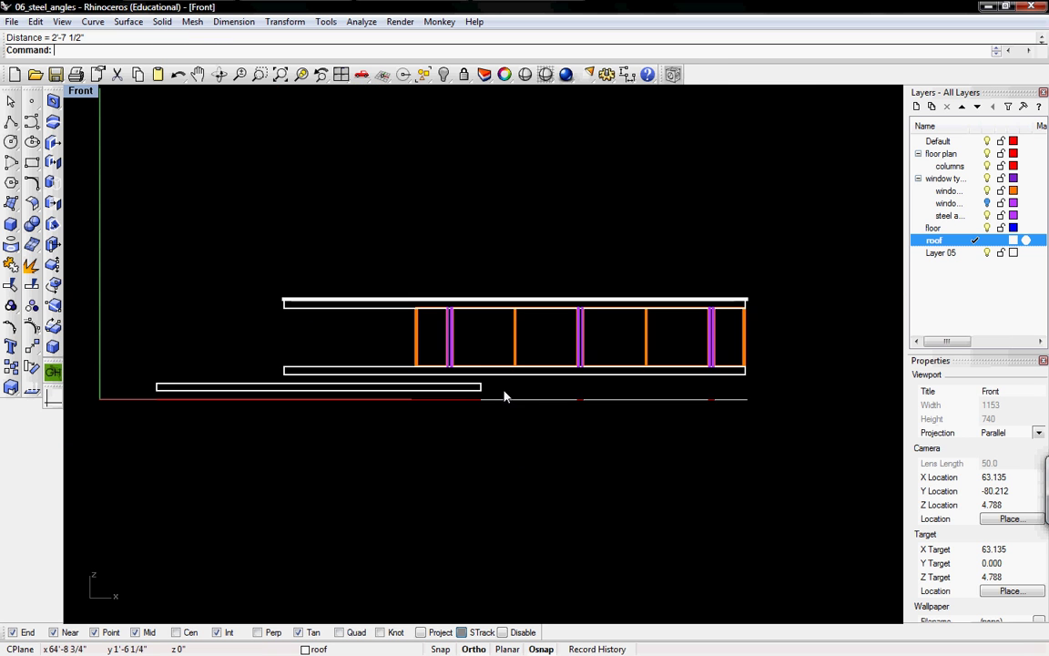
key("ctrl+Tab")
key("ctrl+Tab")
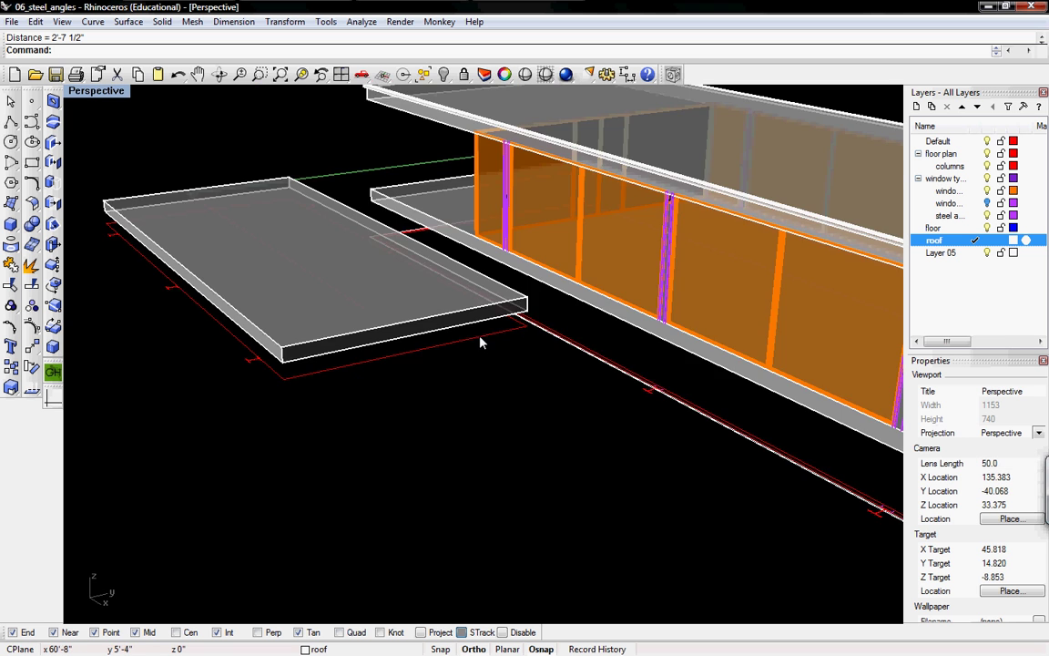
scroll(506, 349, "down", 5)
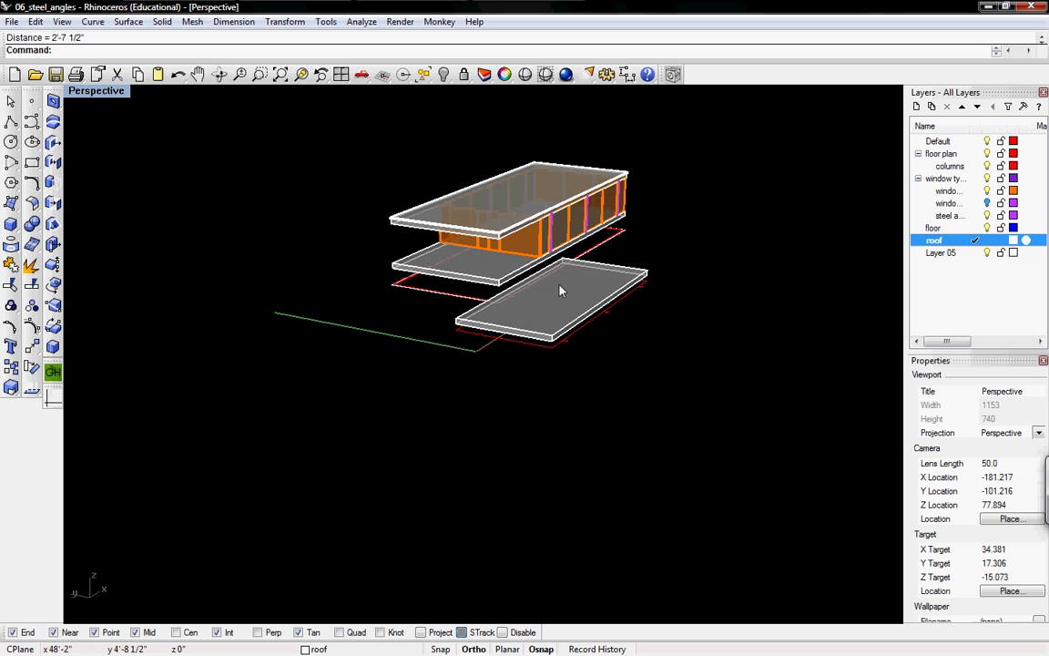